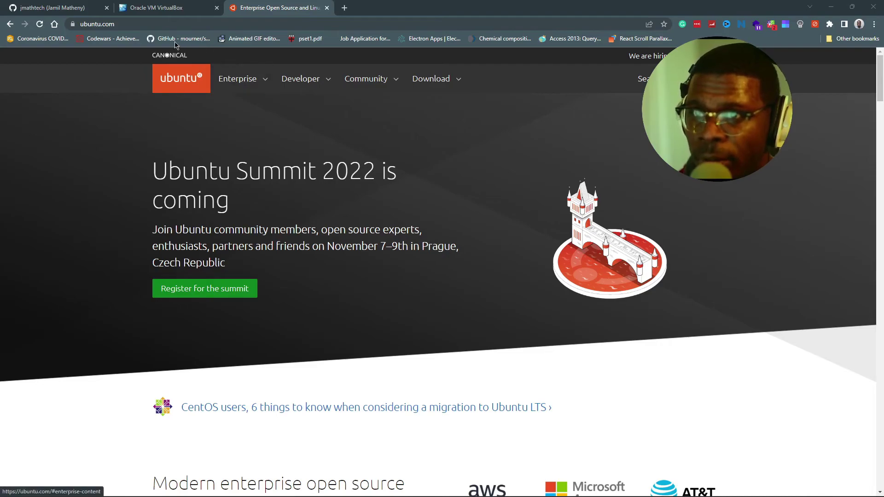
Start downloading the Ubuntu Desktop 22.04.1 LTS image from the Ubuntu site, and cancel the download.
left_click(453, 83)
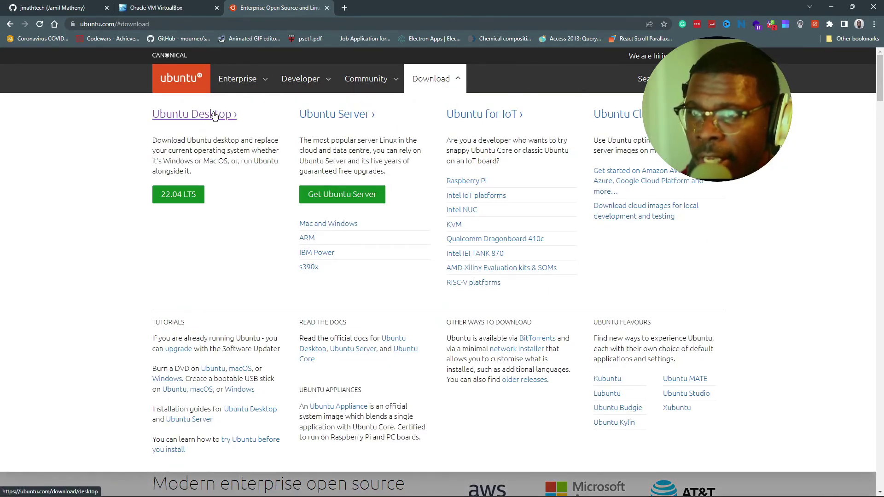
left_click(169, 120)
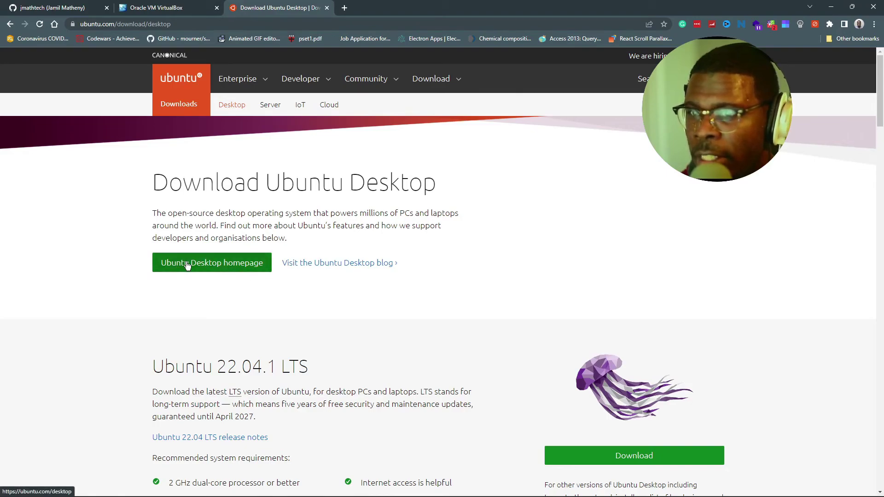
scroll(186, 269, "down", 3)
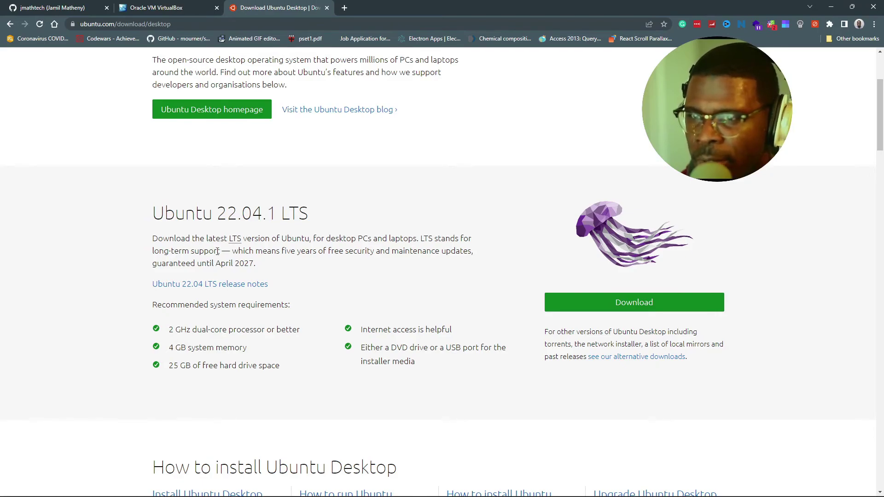
left_click(702, 309)
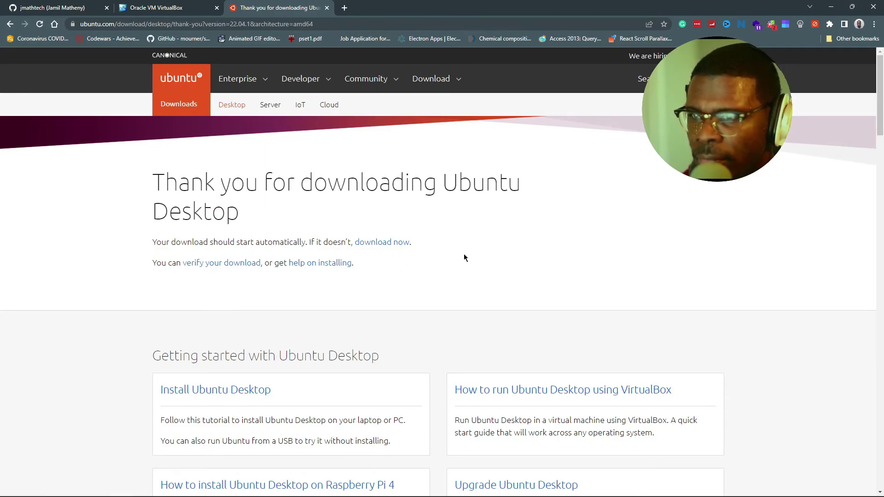
left_click(99, 484)
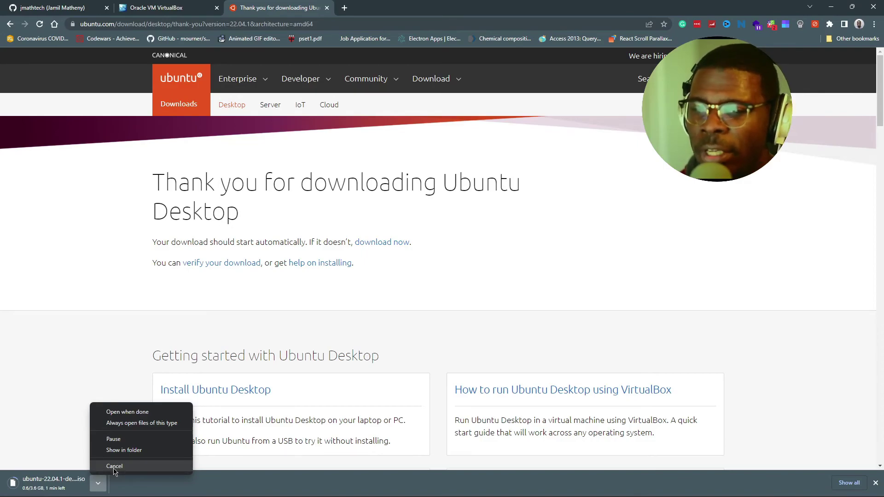
left_click(114, 467)
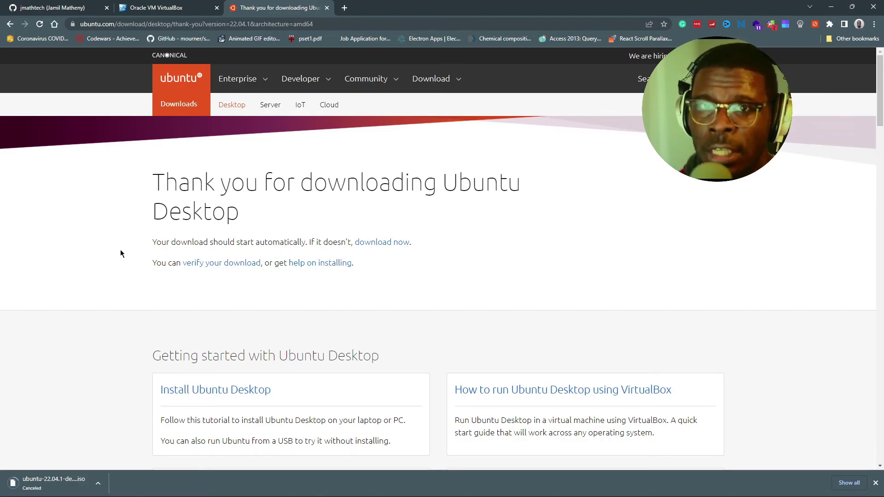
Start downloading the VirtualBox 7.0.0 package for Windows hosts from the VirtualBox site, and cancel the download.
left_click(159, 8)
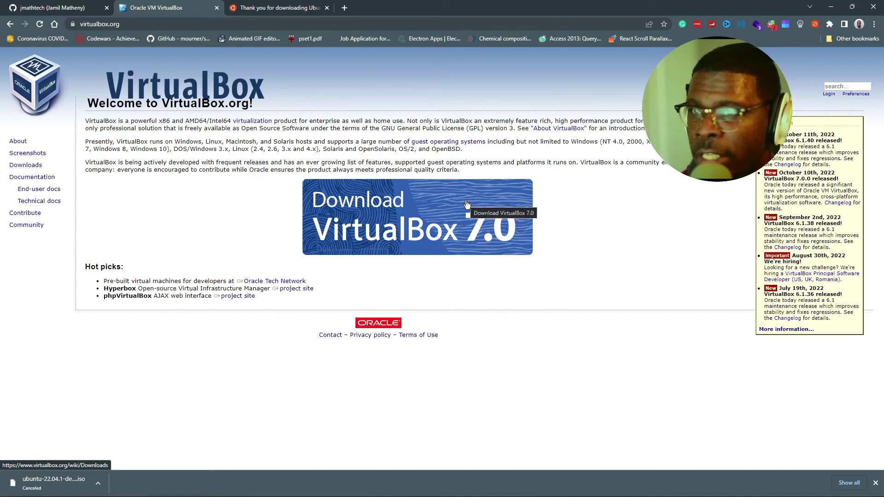
left_click(446, 190)
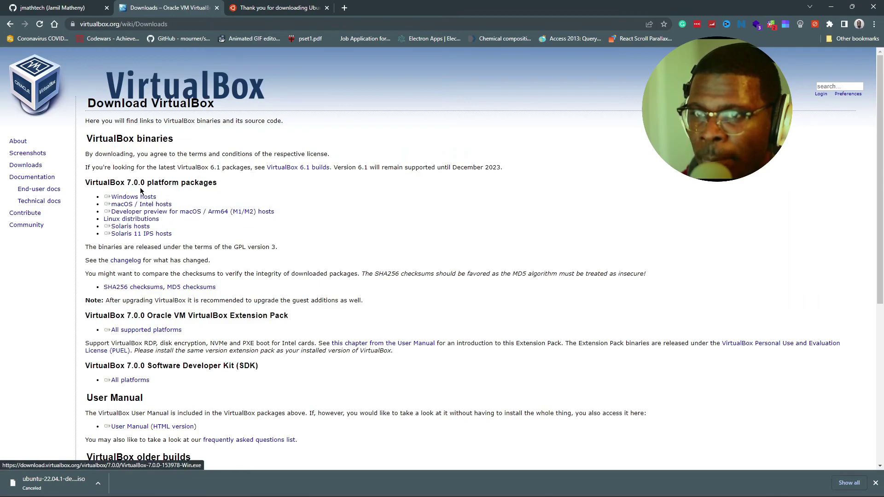
left_click(138, 205)
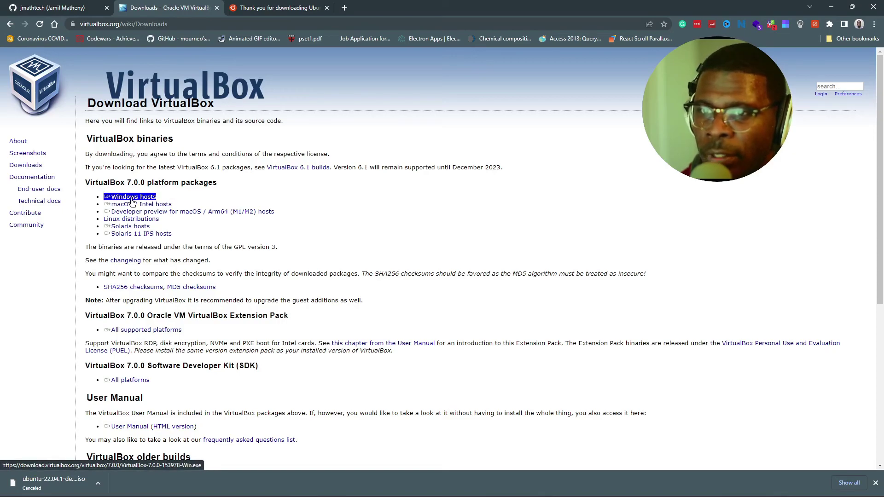
left_click(132, 199)
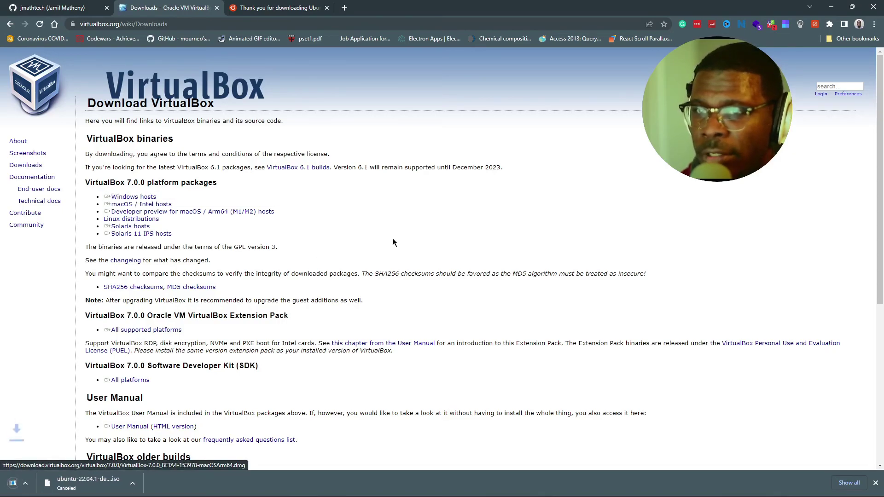
left_click(99, 482)
left_click(118, 471)
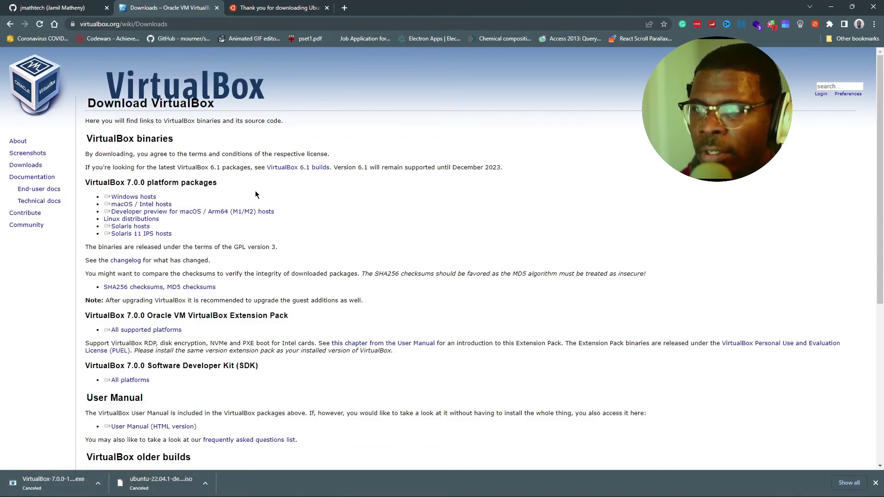
left_click(287, 169)
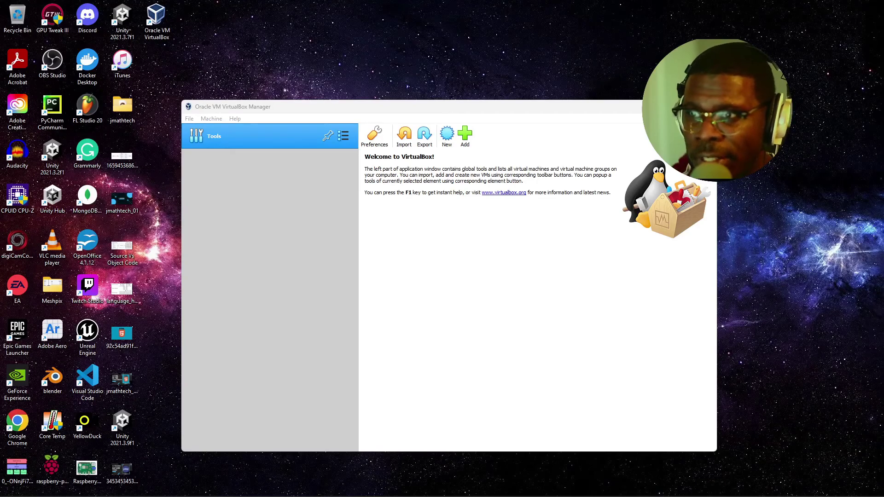
In Oracle VM VirtualBox Manager, start a new virtual machine and name it Ubuntu Linux.
left_click(251, 189)
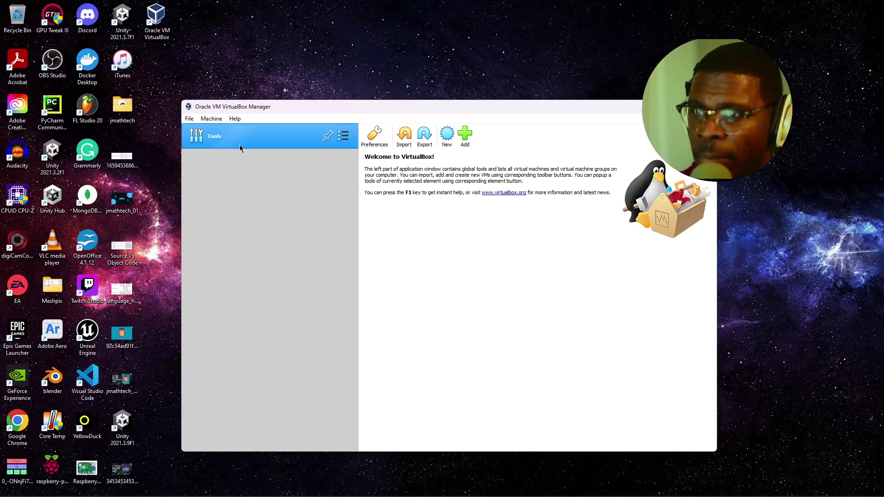
left_click_drag(418, 111, 440, 123)
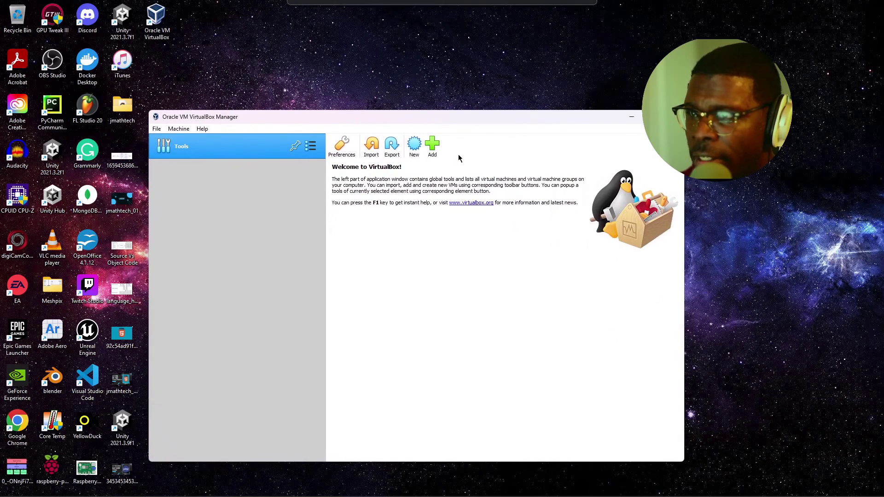
left_click(415, 146)
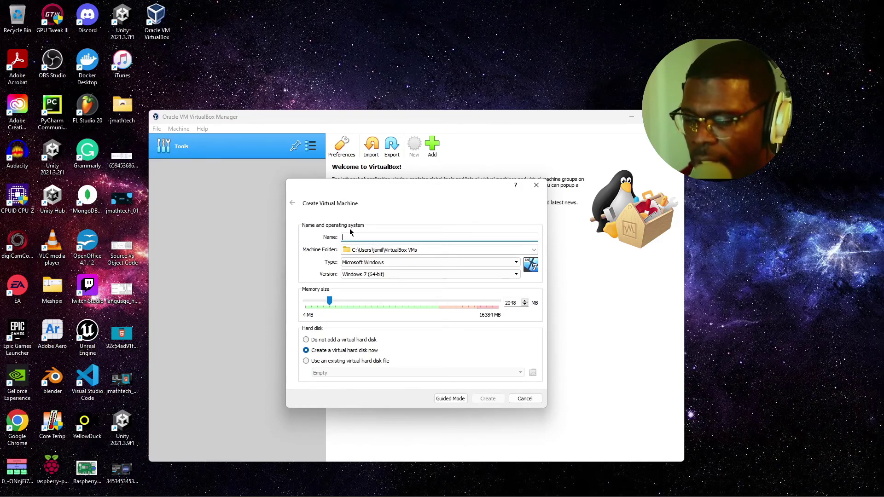
type("Linux")
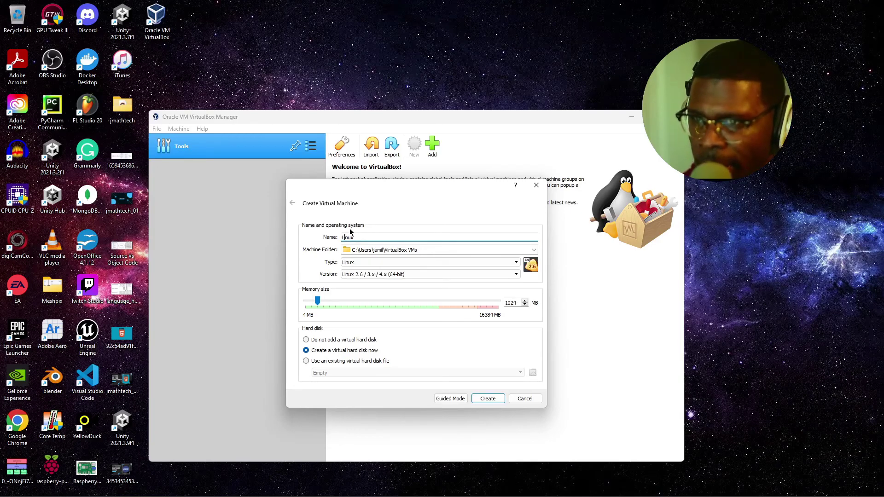
type("Ubuntu")
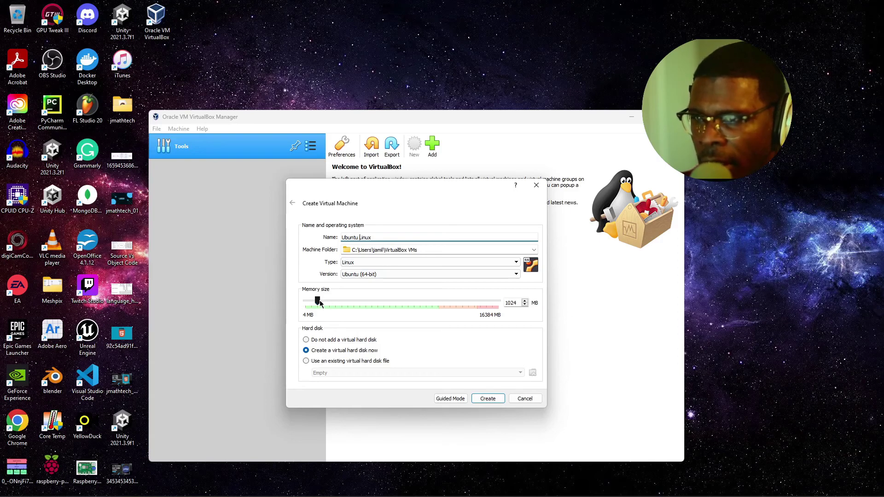
Set the machine's memory size to 8192 MB and proceed with creating a new virtual hard disk.
left_click_drag(318, 303, 404, 314)
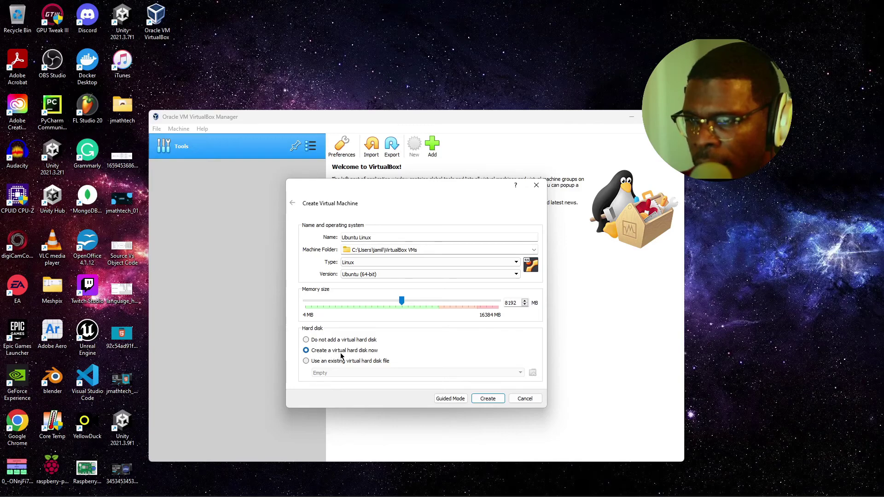
left_click(369, 362)
left_click(370, 352)
left_click(494, 399)
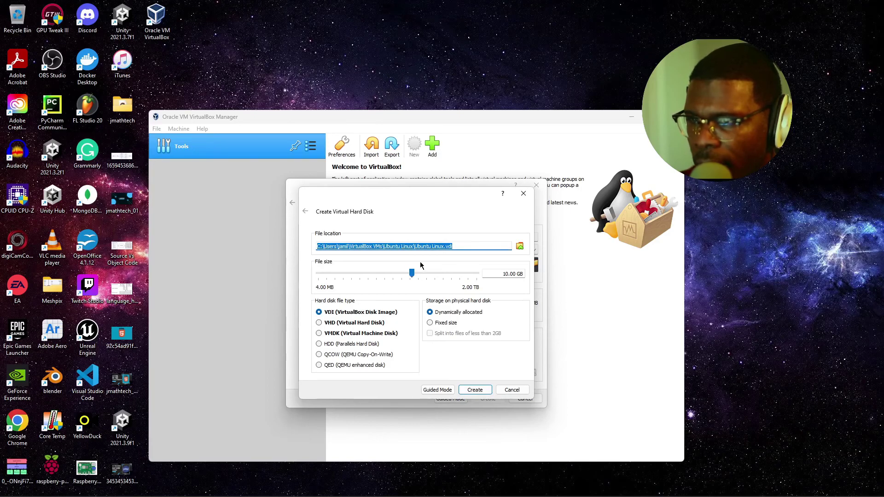
Create the virtual hard disk as a dynamically allocated VHD with a file size of 100 GB.
left_click_drag(411, 272, 442, 275)
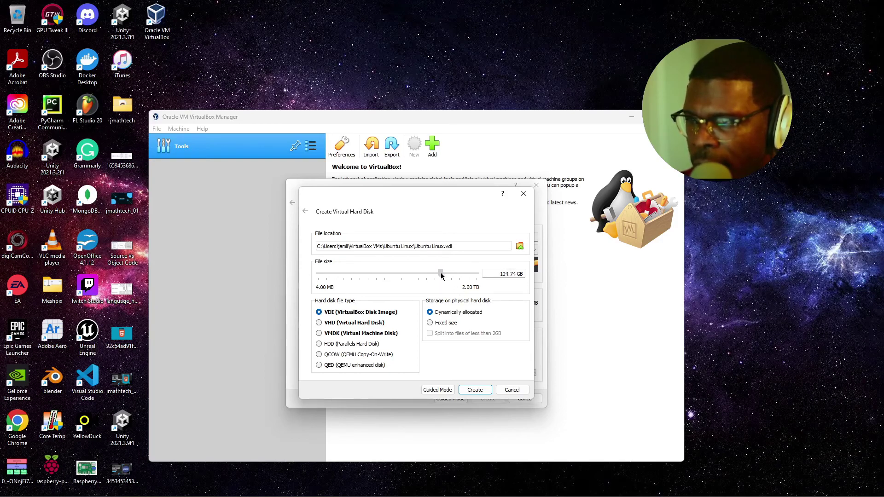
mouse_move(441, 276)
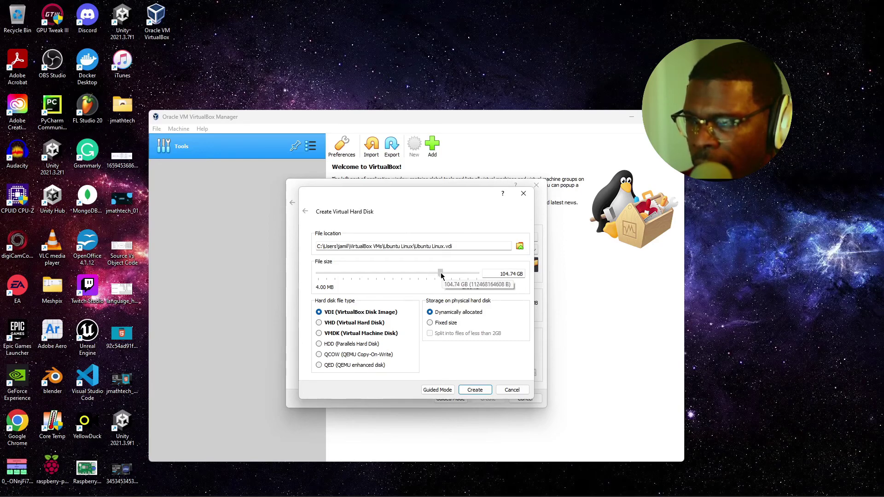
left_click_drag(441, 276, 443, 276)
left_click(496, 271)
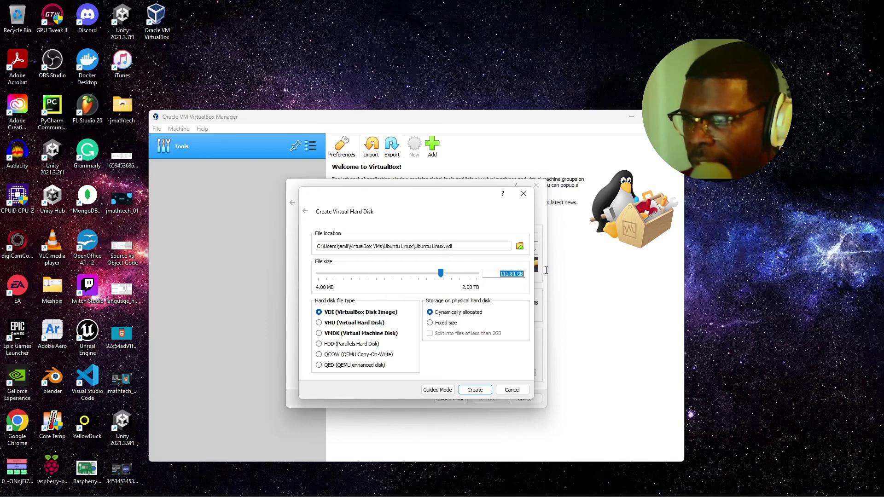
type("100")
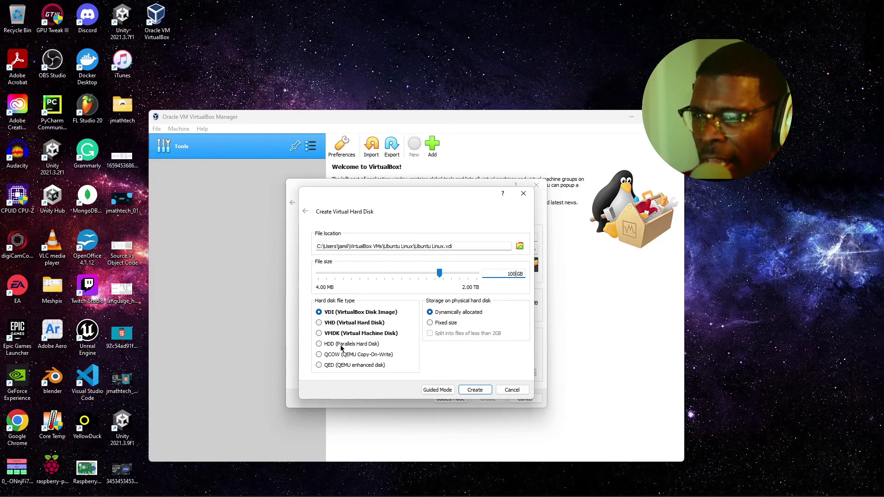
left_click(332, 323)
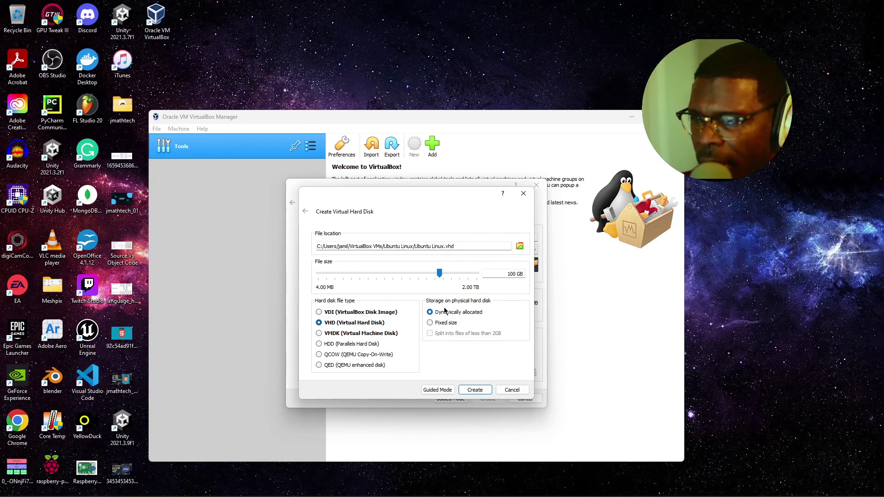
left_click(478, 393)
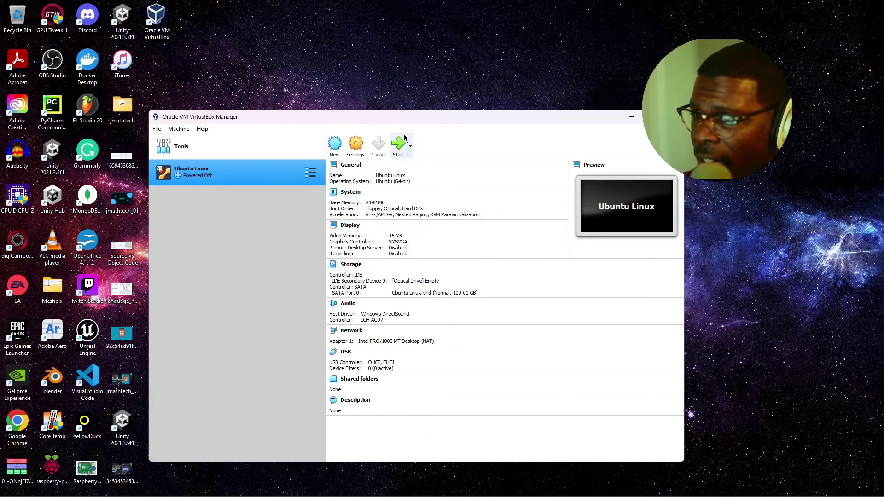
Open the Ubuntu Linux machine's settings and review its general basic, advanced, description and disk encryption options.
left_click(360, 146)
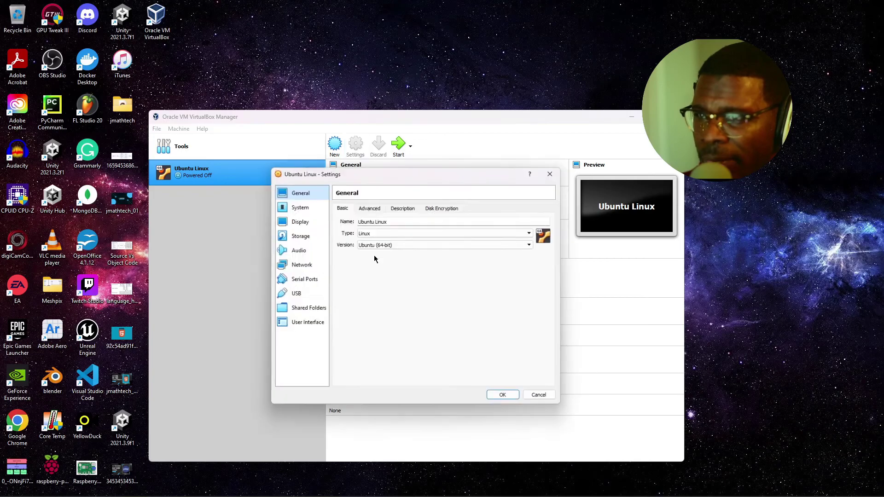
left_click(370, 209)
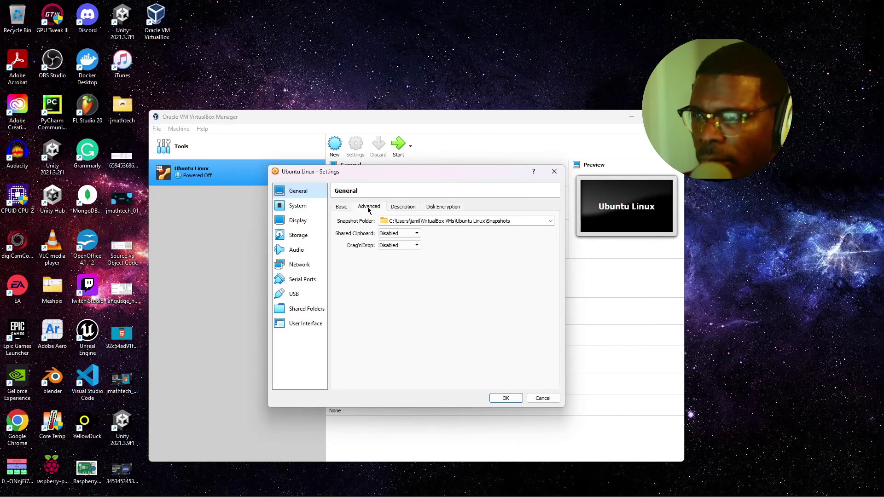
left_click(340, 207)
left_click(404, 207)
left_click(433, 207)
left_click(346, 208)
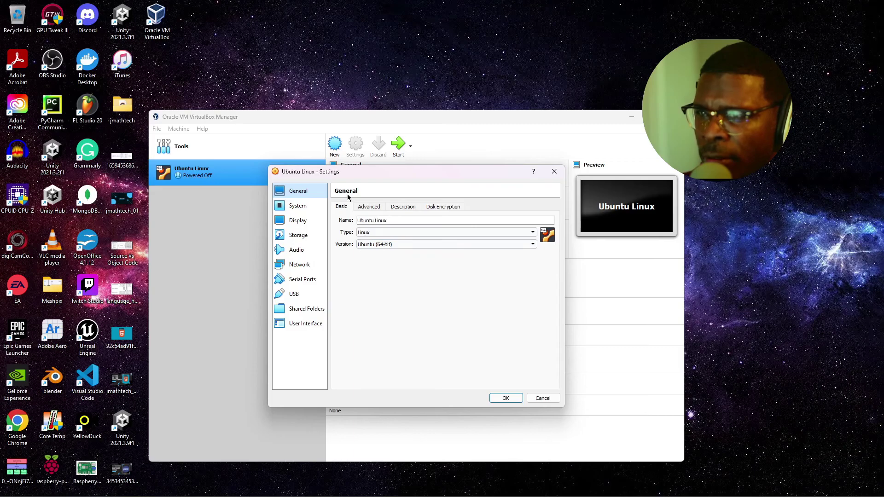
Set the virtual machine's base memory to about 8855 MB and its processor count to 2.
left_click(316, 208)
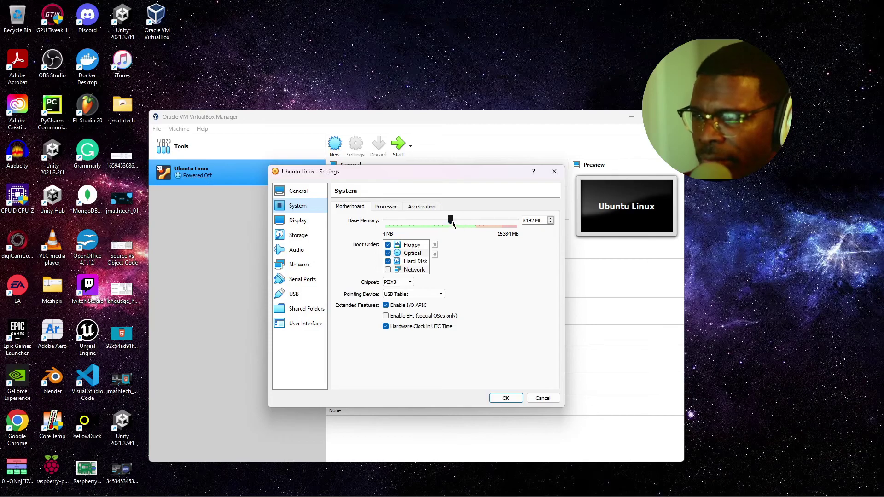
left_click_drag(453, 224, 478, 220)
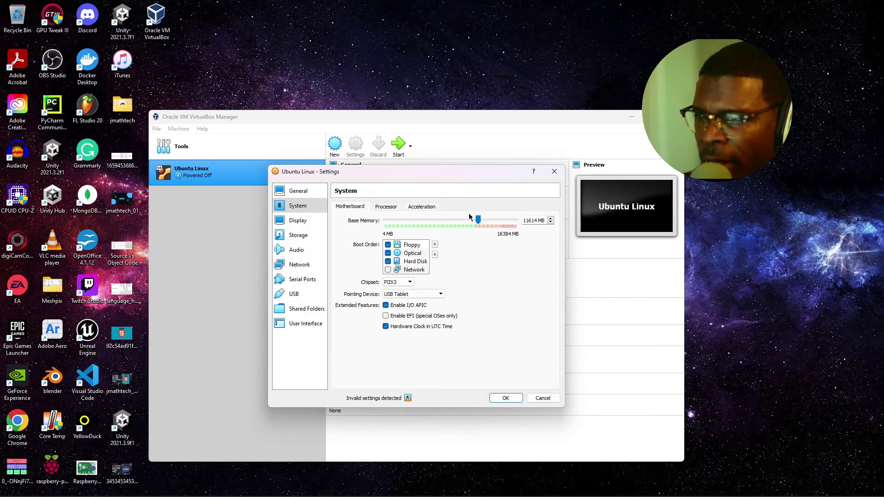
left_click_drag(478, 220, 457, 215)
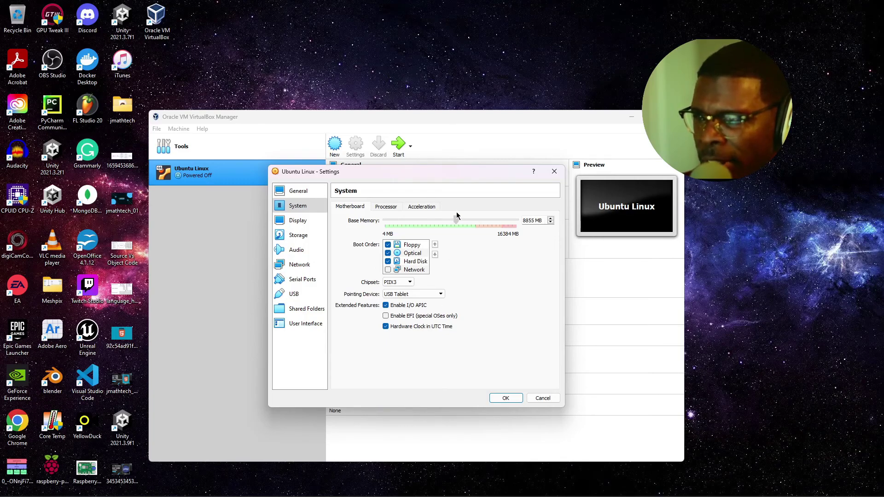
left_click(393, 207)
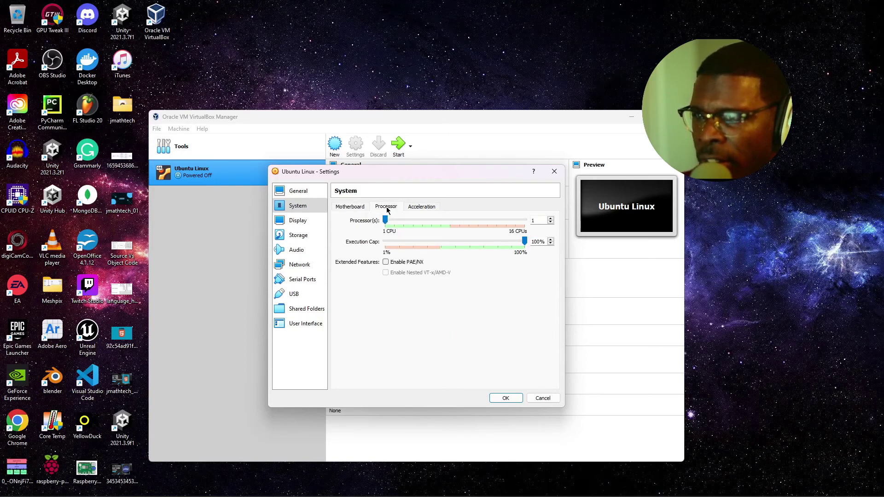
mouse_move(399, 221)
left_mouse_down()
mouse_move(413, 221)
mouse_move(395, 220)
left_mouse_up()
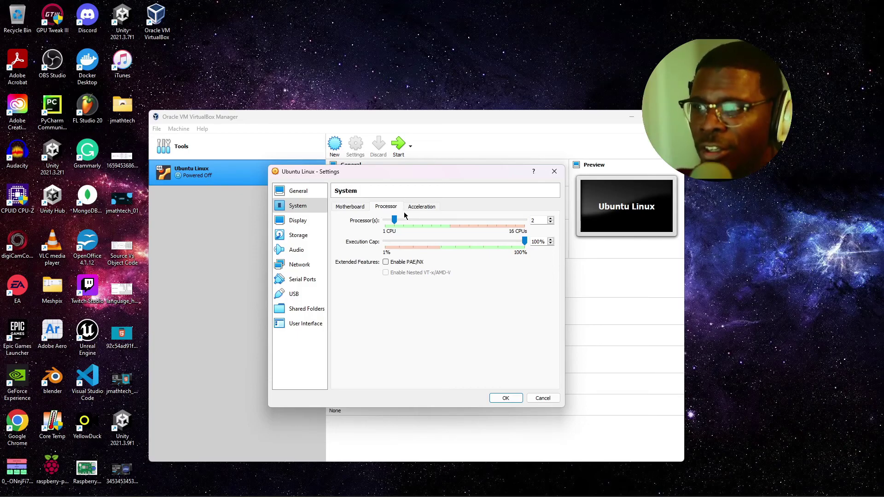
Review the system acceleration options and the display's screen, remote display and recording options.
left_click(427, 209)
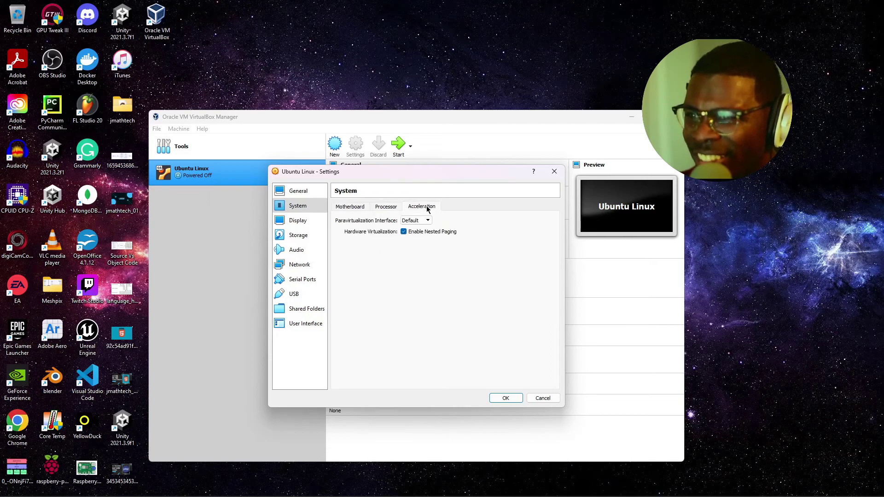
left_click(307, 222)
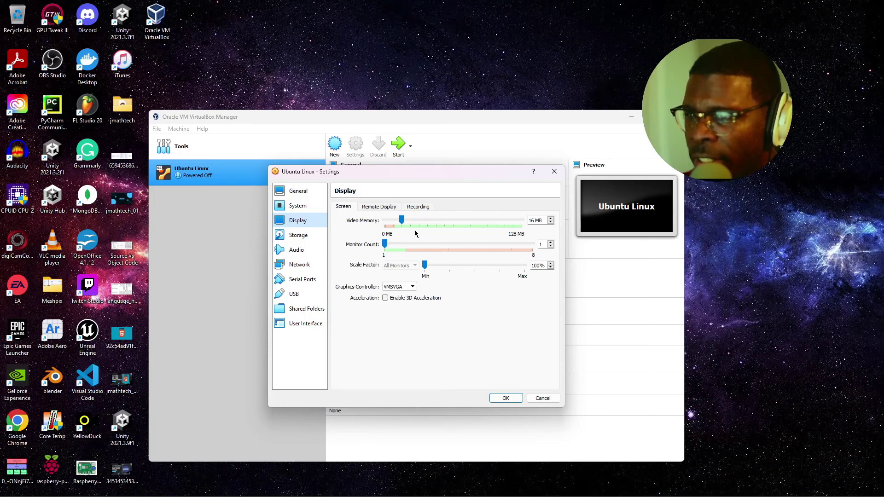
left_click(384, 206)
left_click(403, 209)
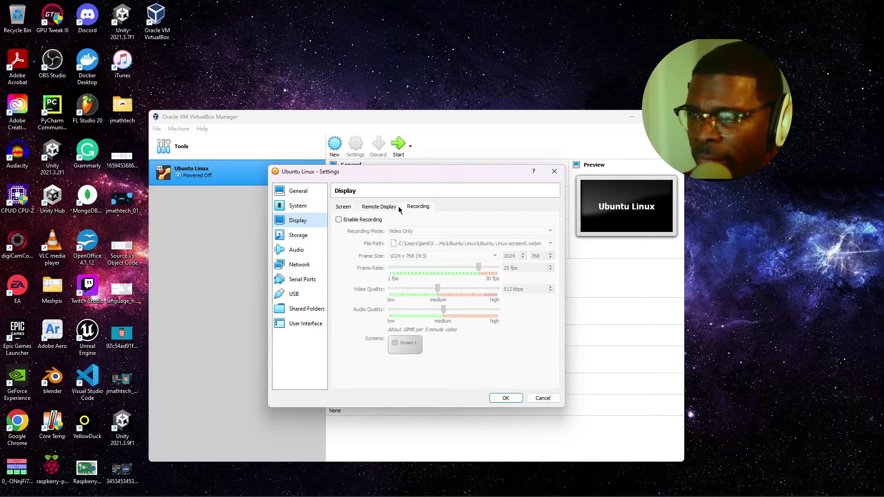
left_click(348, 208)
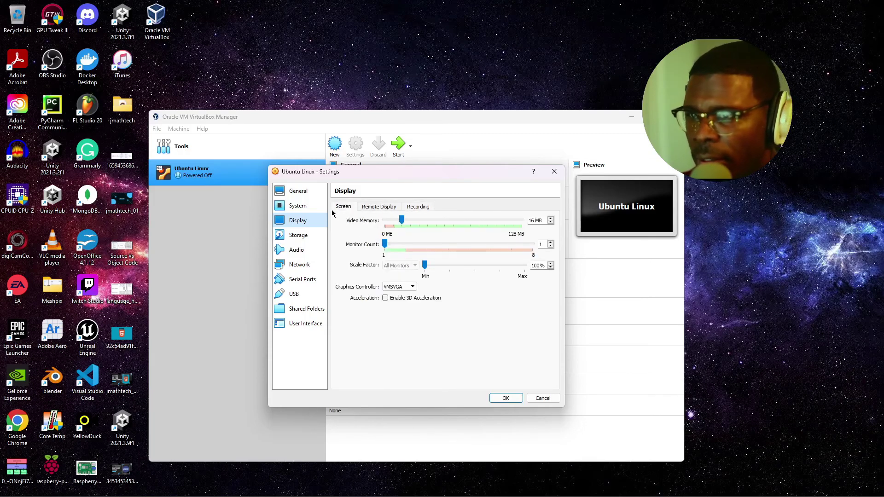
Load the disk image ubuntu-22.04.1-desktop-amd64.iso from Downloads into the machine's empty IDE optical drive.
left_click(307, 237)
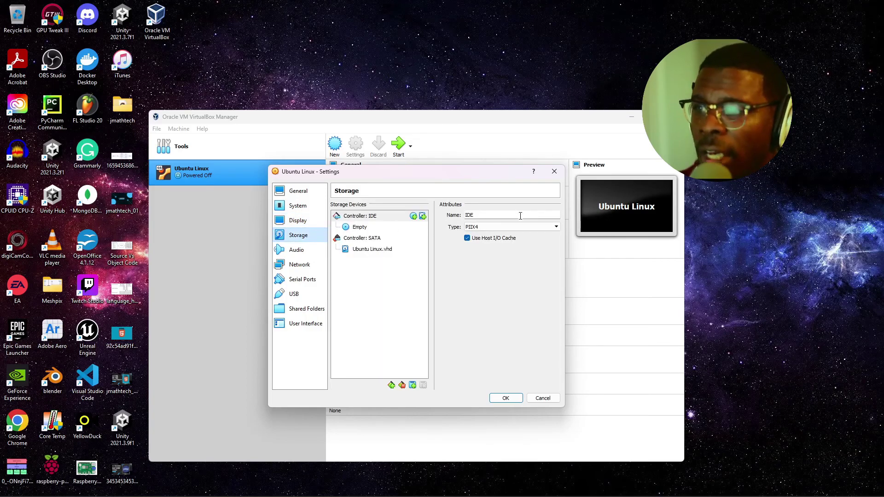
left_click(359, 227)
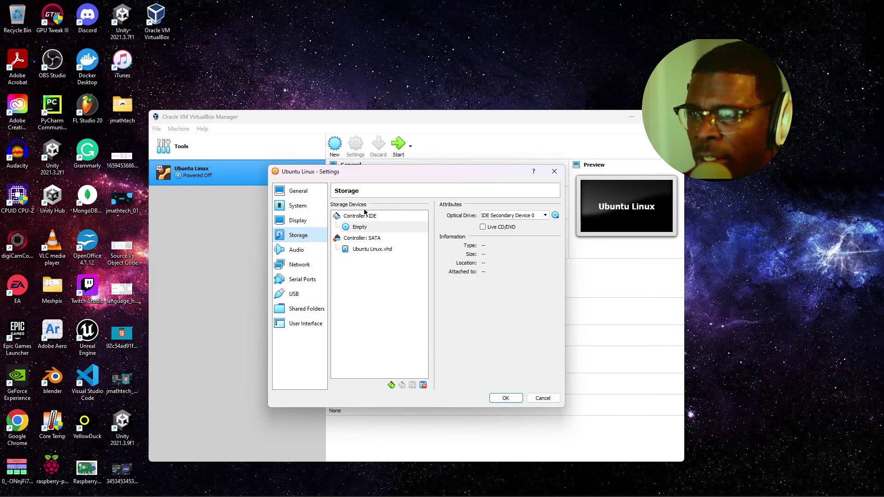
left_click(362, 228)
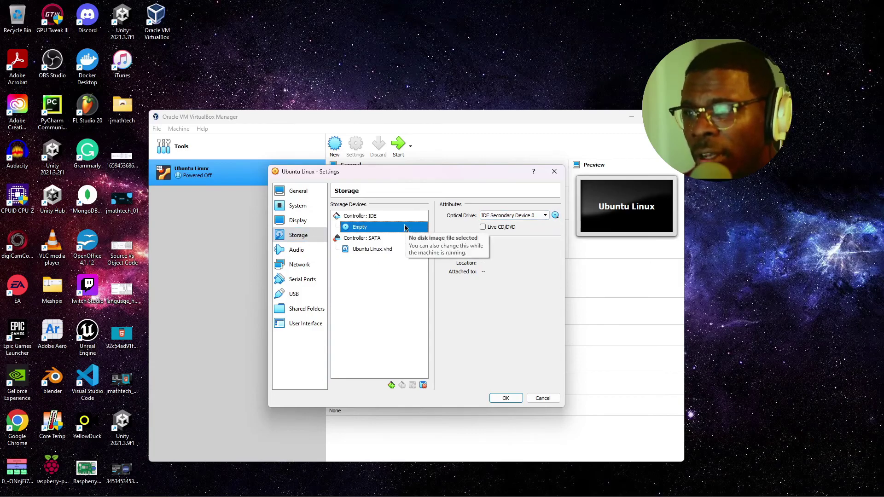
left_click(555, 217)
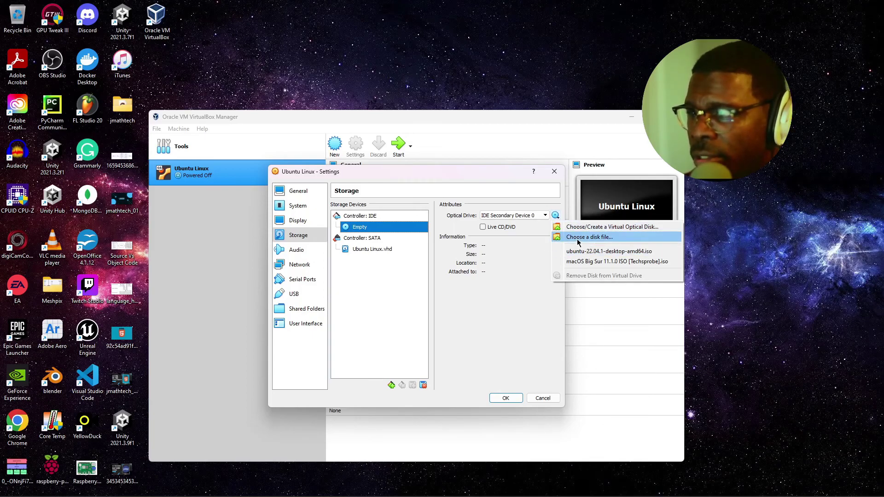
left_click(600, 242)
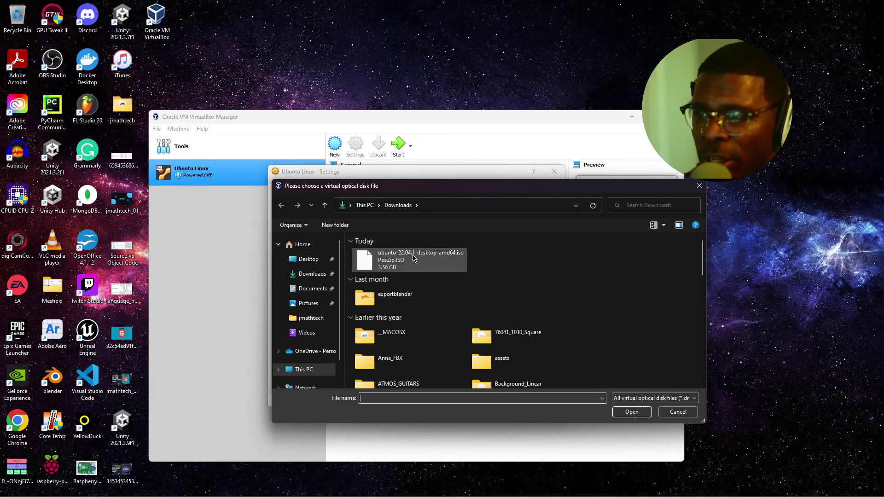
left_click(443, 260)
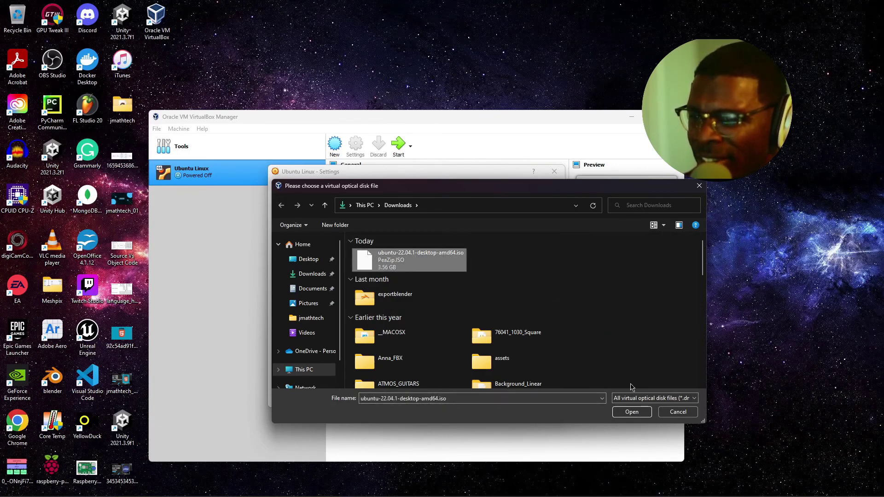
left_click(644, 413)
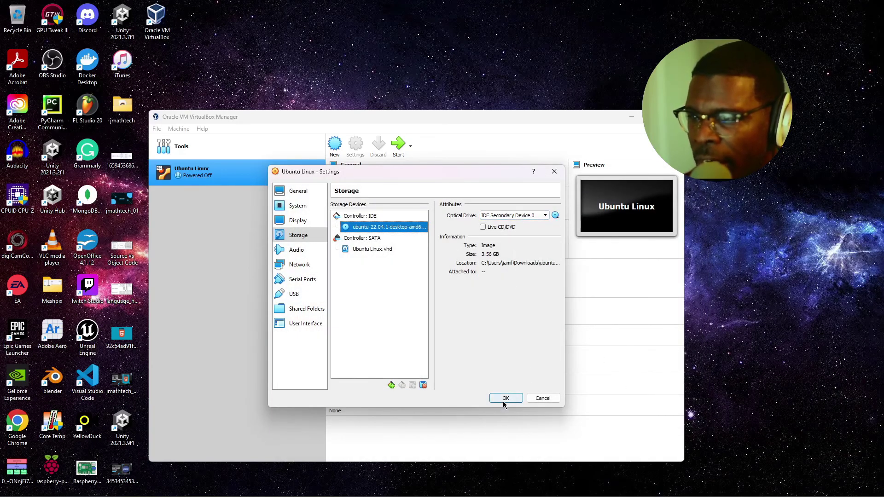
Review the audio, storage and network settings and choose NAT as the attachment for network Adapter 1.
left_click(315, 255)
left_click(316, 266)
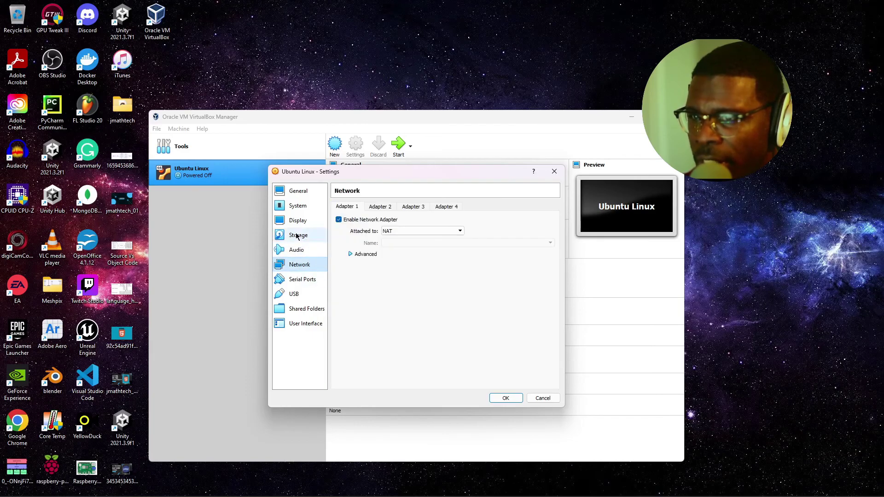
left_click(314, 235)
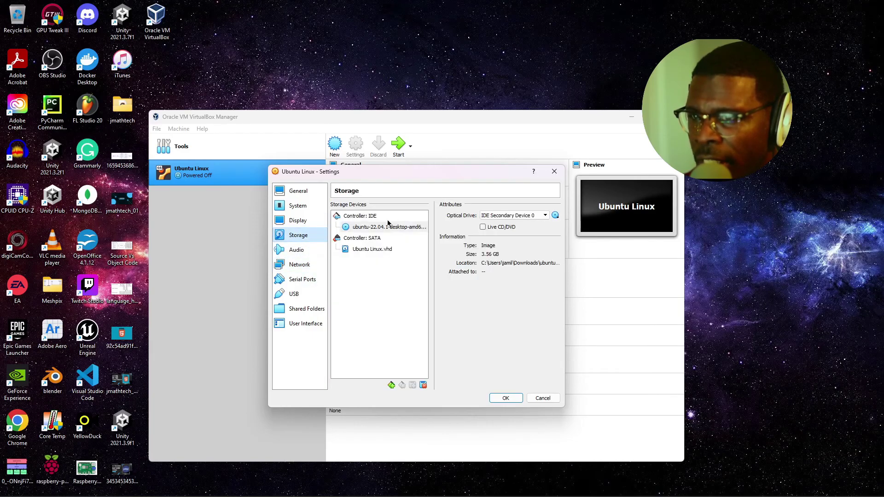
left_click(307, 281)
left_click(304, 265)
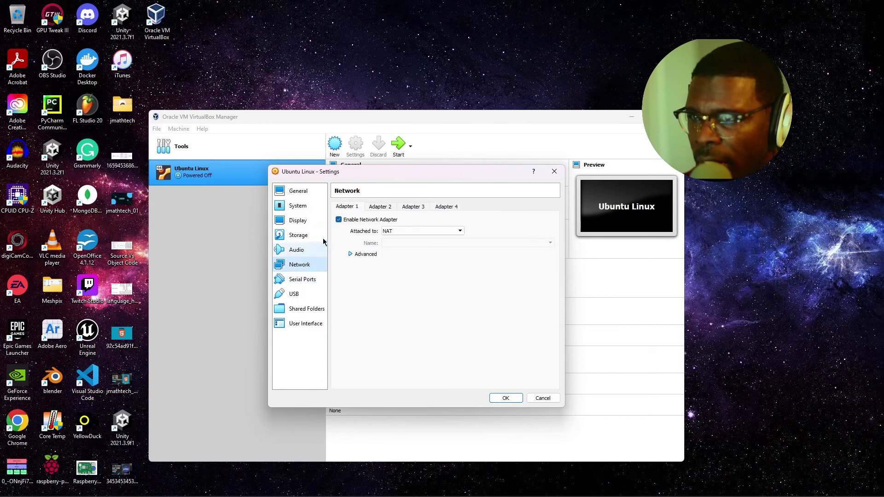
left_click(394, 232)
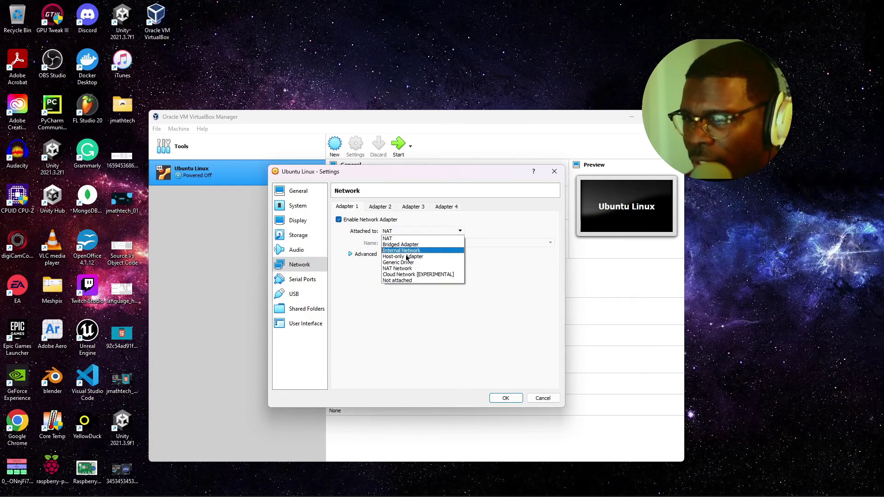
left_click(395, 238)
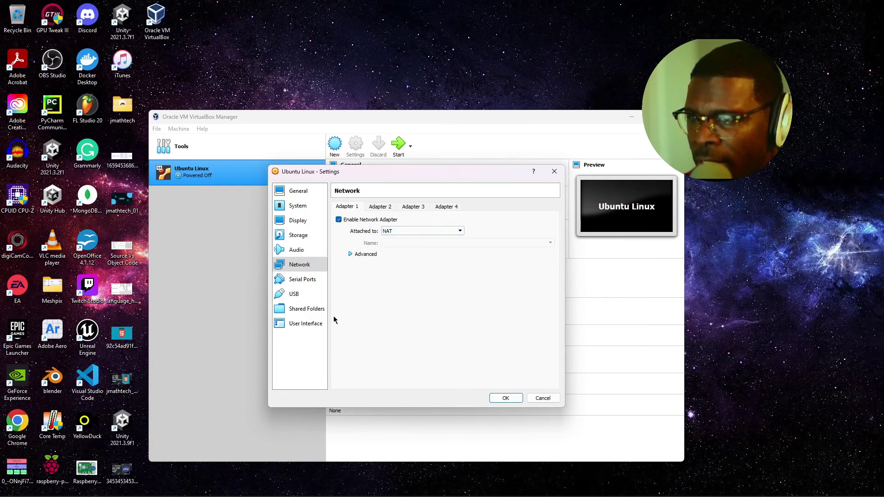
Review the machine's serial port, USB, shared folder and user interface settings.
left_click(295, 295)
left_click(307, 280)
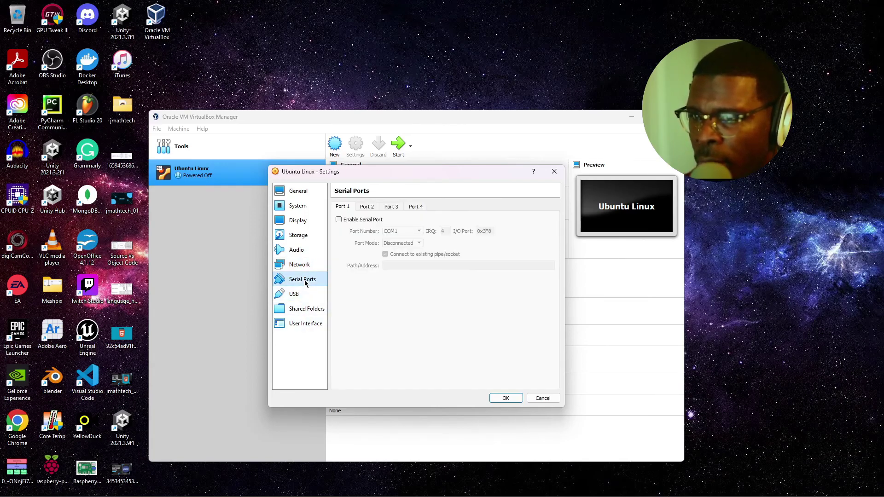
left_click(312, 308)
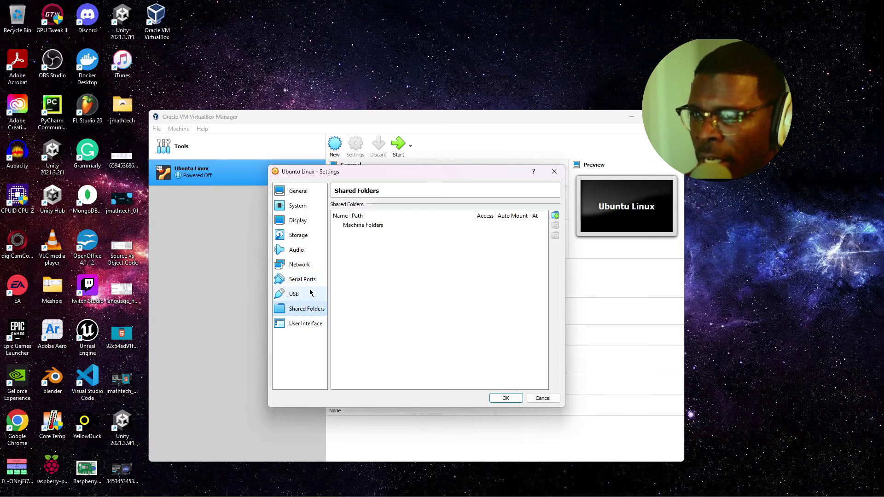
left_click(311, 295)
left_click(313, 322)
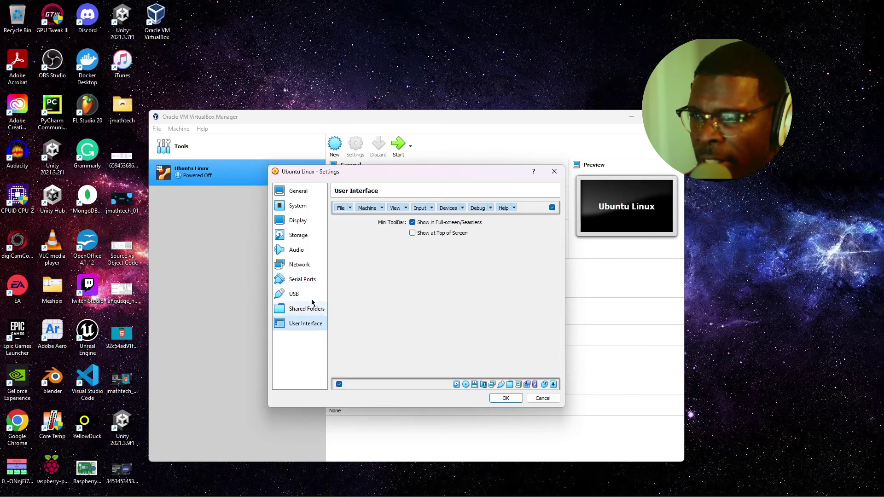
Recheck the machine's general, system and display settings.
left_click(300, 206)
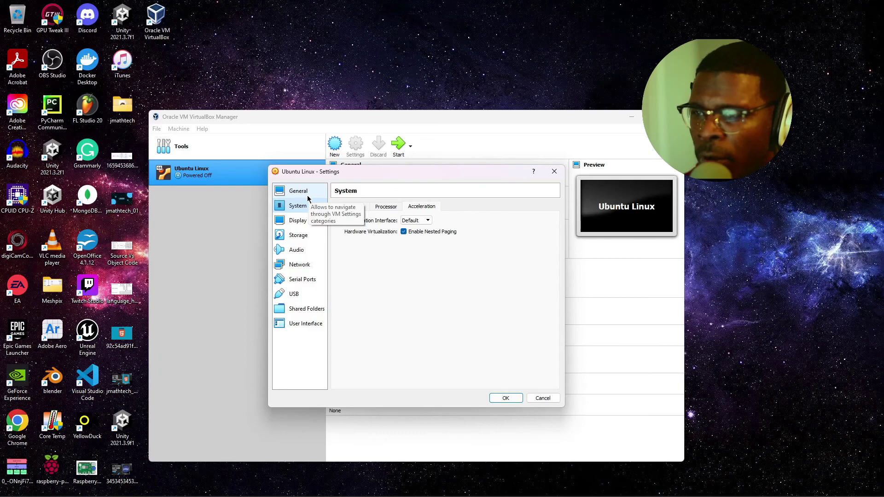
left_click(307, 194)
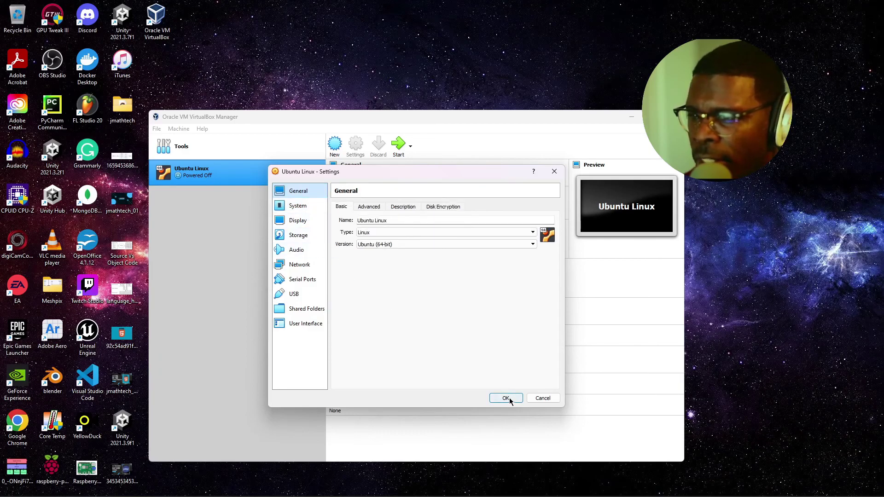
left_click(308, 206)
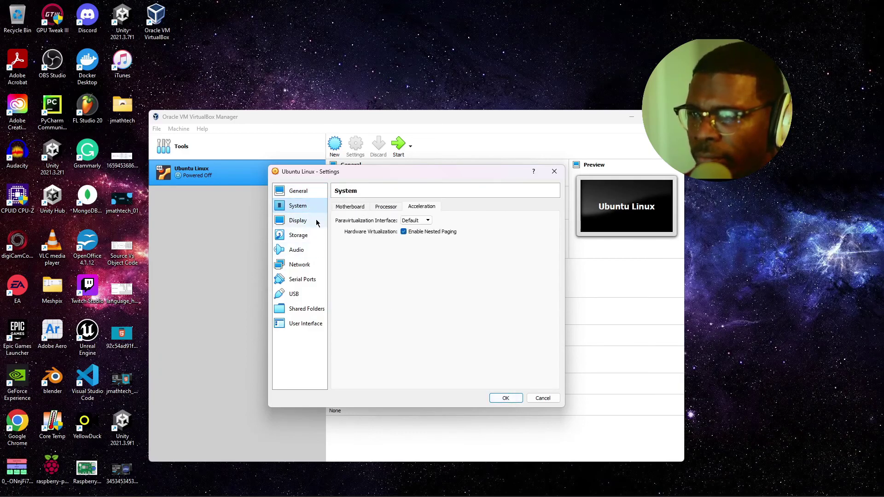
left_click(341, 207)
left_click(300, 221)
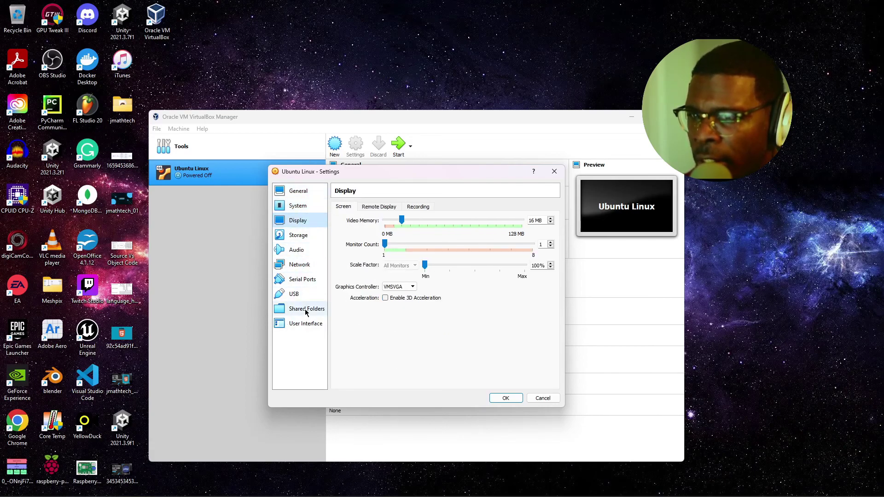
Save the machine's settings and start the Ubuntu Linux machine in a maximized window.
left_click(506, 398)
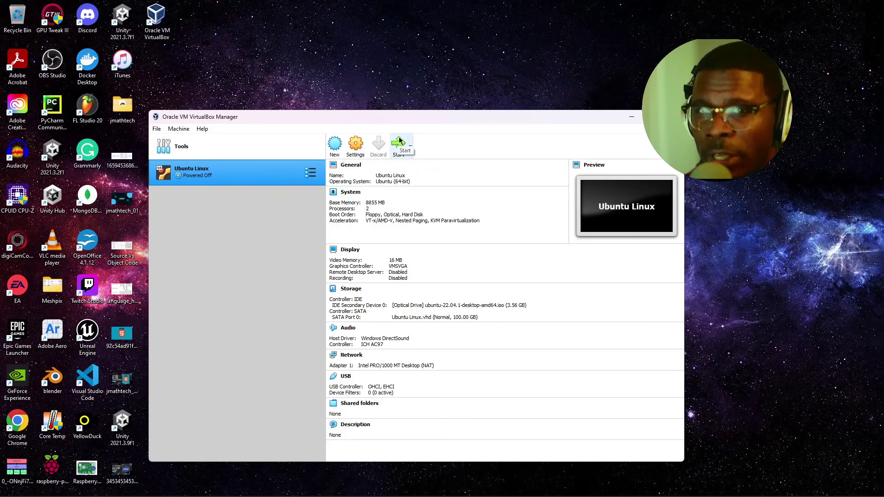
left_click(399, 143)
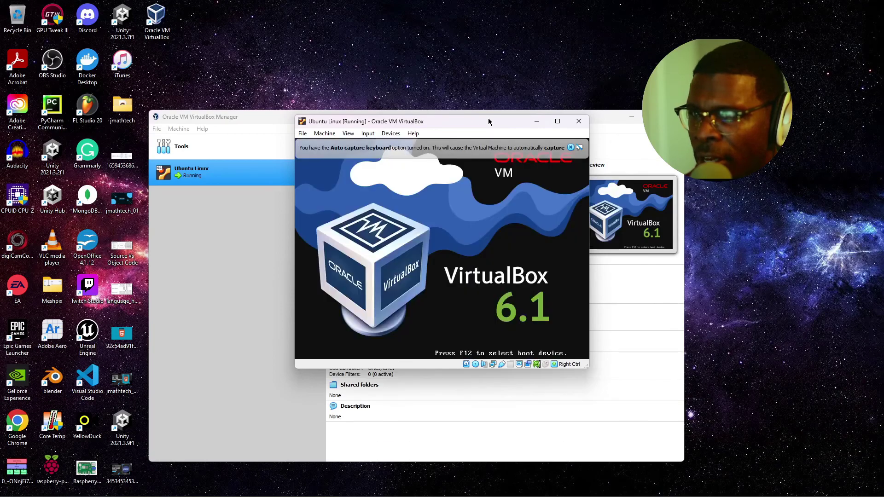
double_click(488, 121)
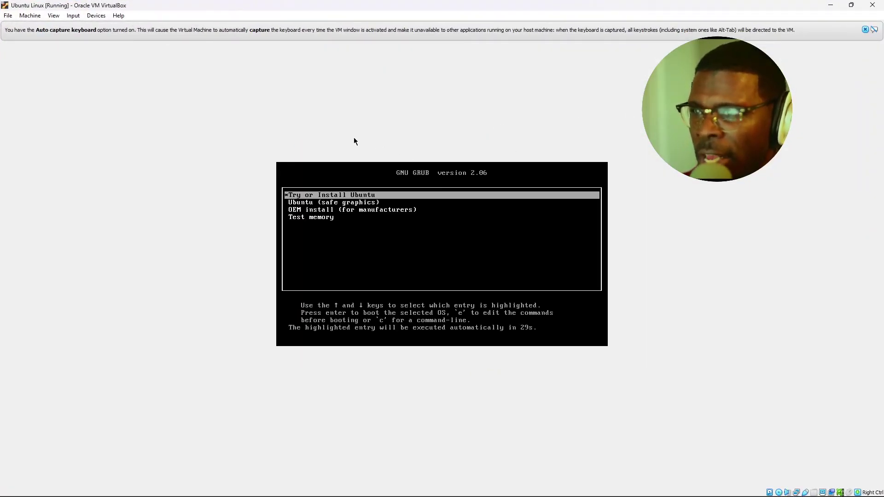
Decline the mouse capture request in the boot menu and dismiss the auto capture keyboard notice.
left_click(346, 200)
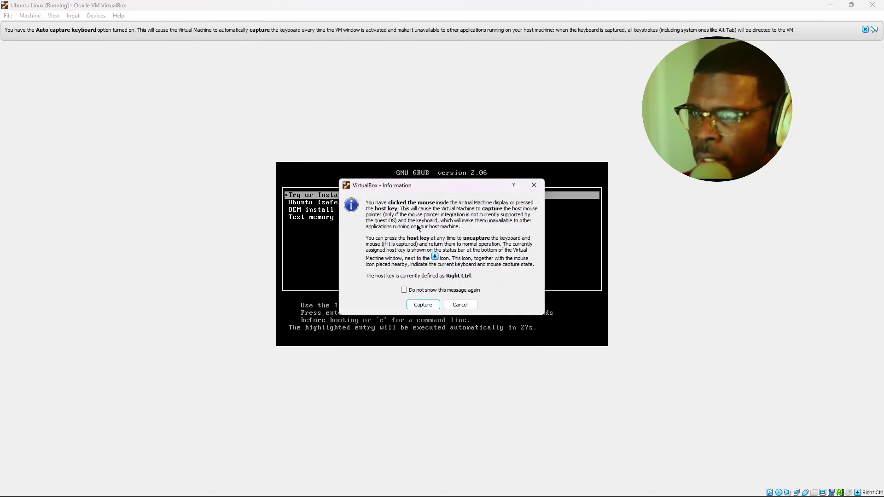
left_click(460, 305)
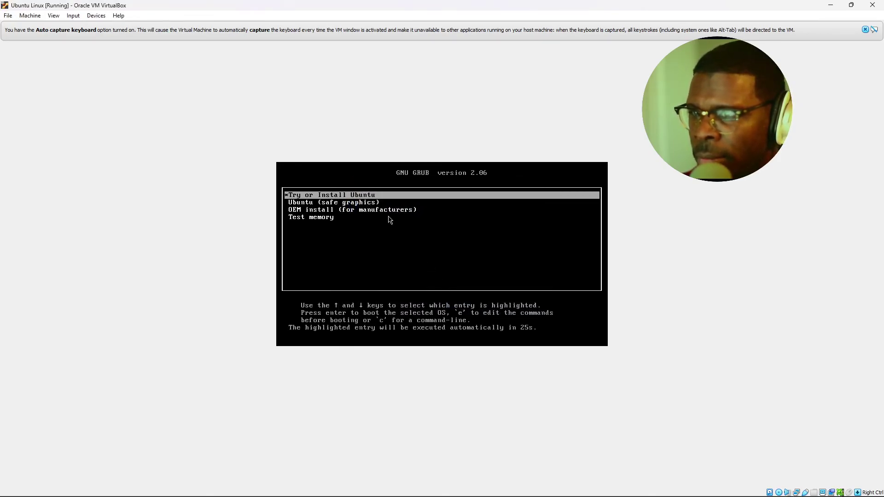
left_click(865, 29)
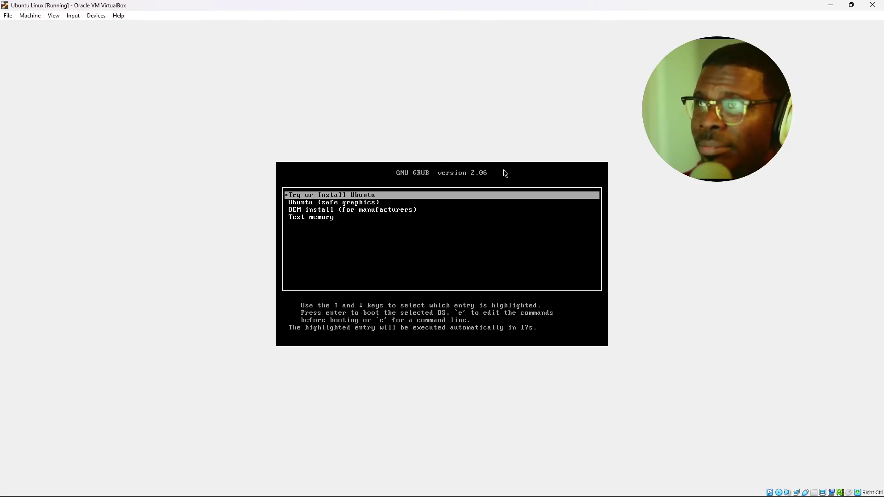
Switch the running virtual machine's window to full-screen mode and confirm the switch.
left_click(98, 16)
mouse_move(57, 18)
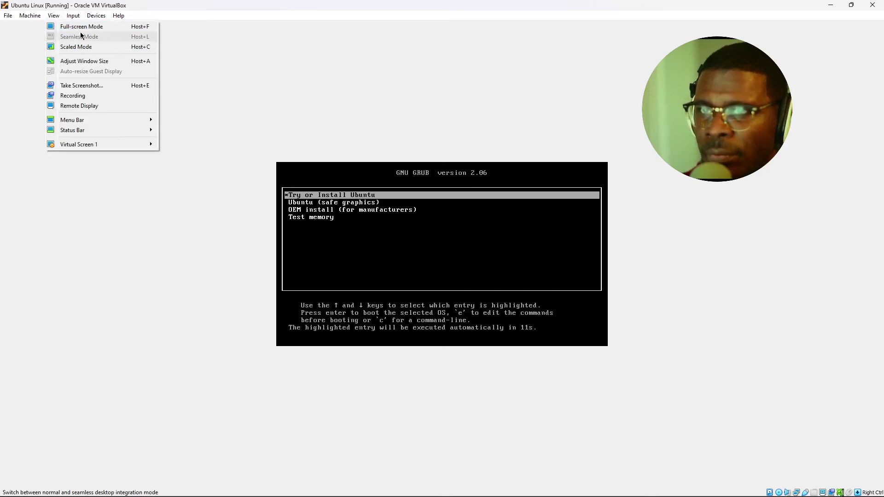
left_click(68, 26)
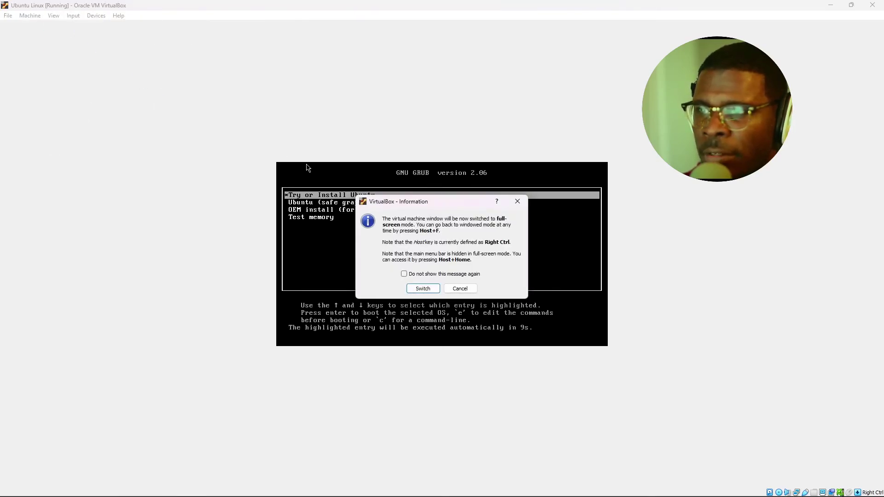
left_click(433, 289)
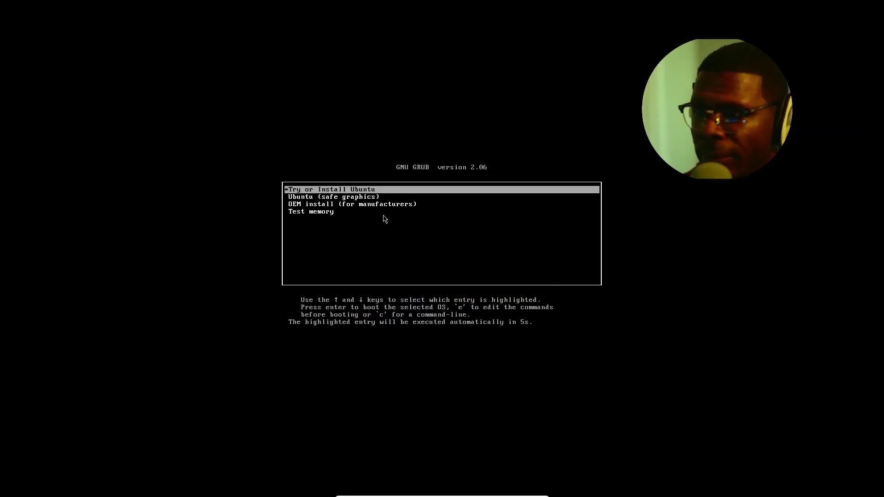
Allow the virtual machine to capture the mouse and keyboard, and stop the capture message from being shown again.
left_click(394, 193)
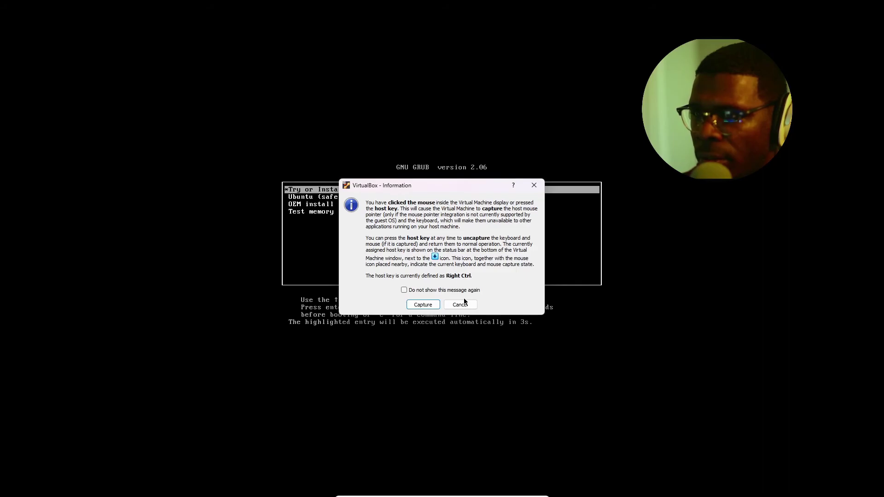
left_click(440, 291)
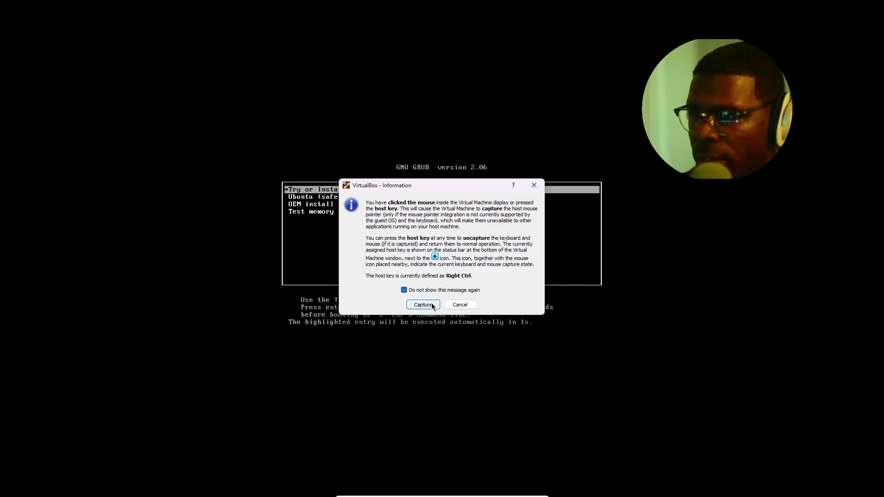
left_click(432, 306)
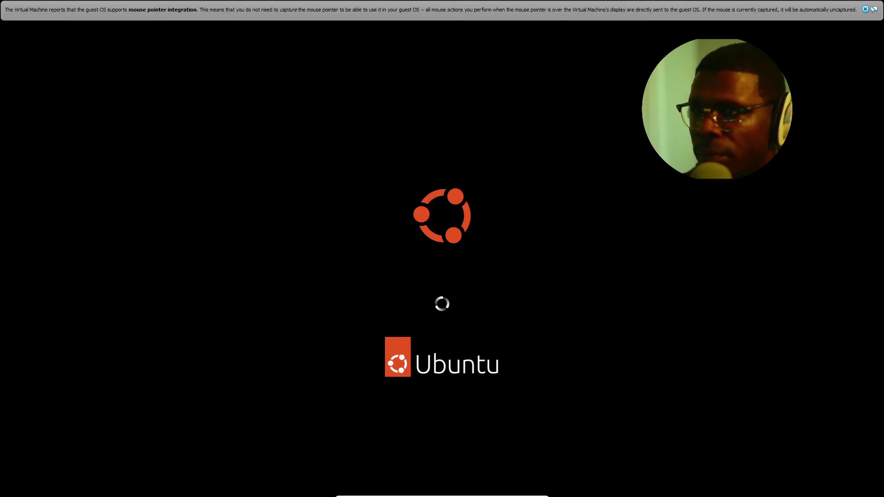
Dismiss the mouse pointer integration notice and accept English (US) as the installer's keyboard layout.
left_click(865, 10)
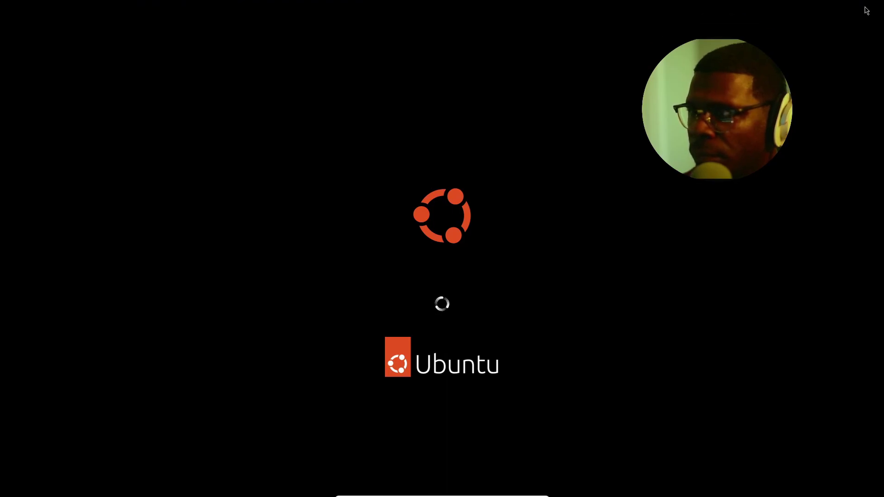
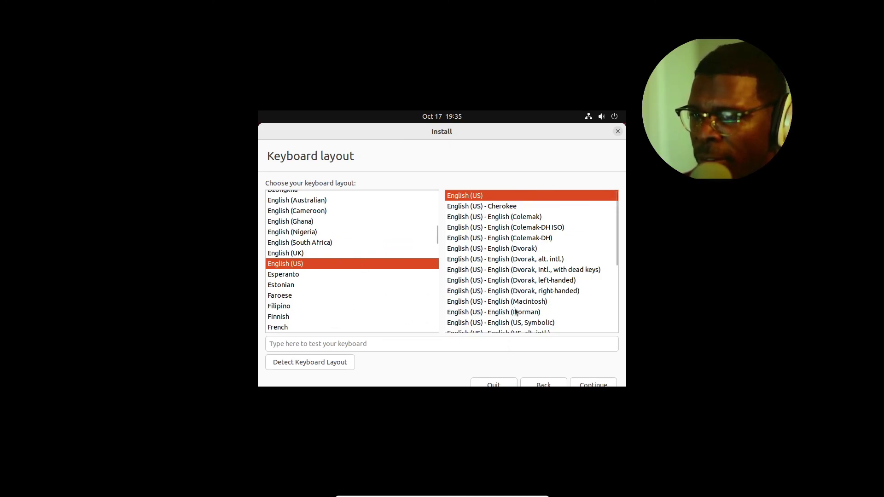
left_click(598, 385)
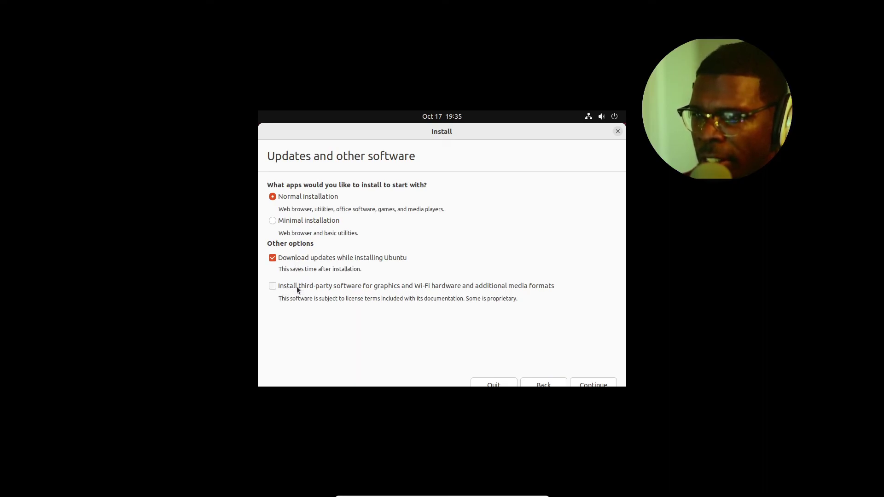
Continue with Normal installation and updates downloaded during installation, leaving the third-party software option off.
left_click(516, 286)
left_click(505, 286)
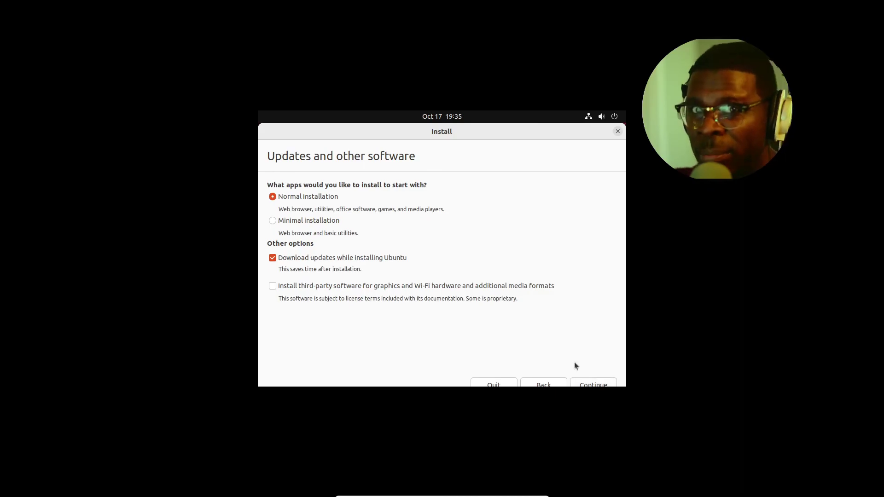
left_click(599, 382)
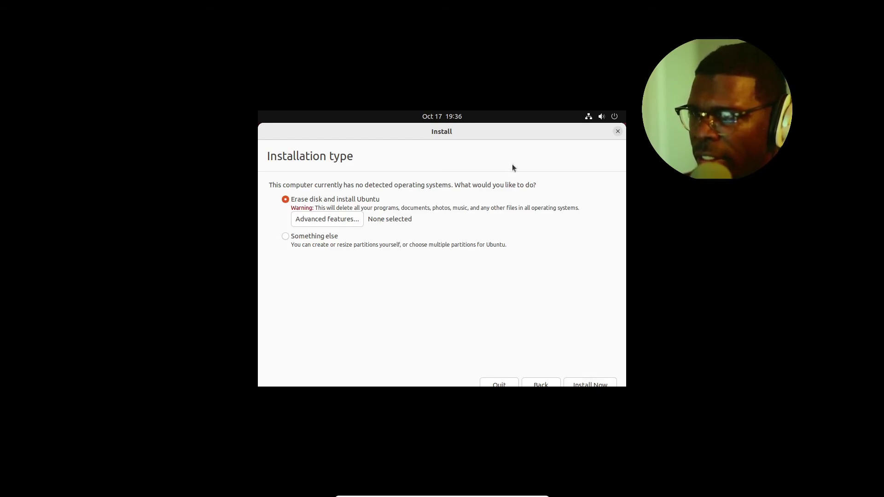
Start the installation with Erase disk and install Ubuntu, confirm writing the disk changes, and accept New York as the location.
mouse_move(519, 133)
left_mouse_down()
mouse_move(507, 123)
mouse_move(515, 122)
mouse_move(505, 129)
left_mouse_up()
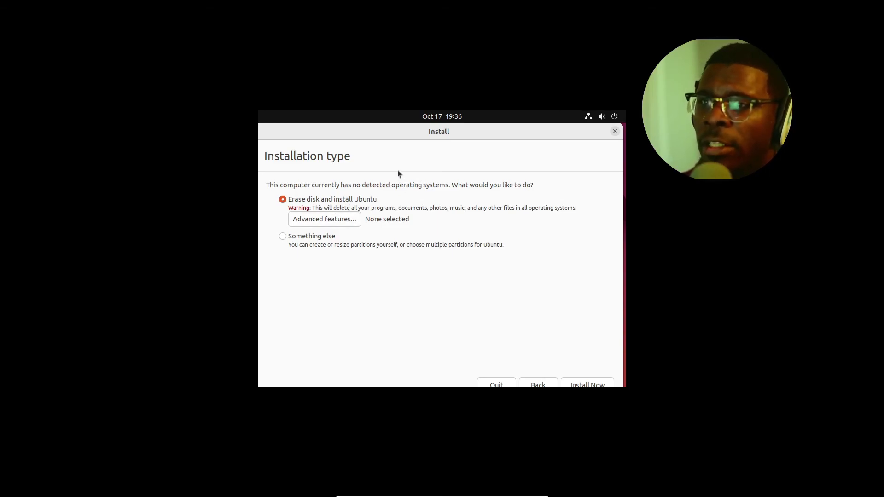
left_click(597, 385)
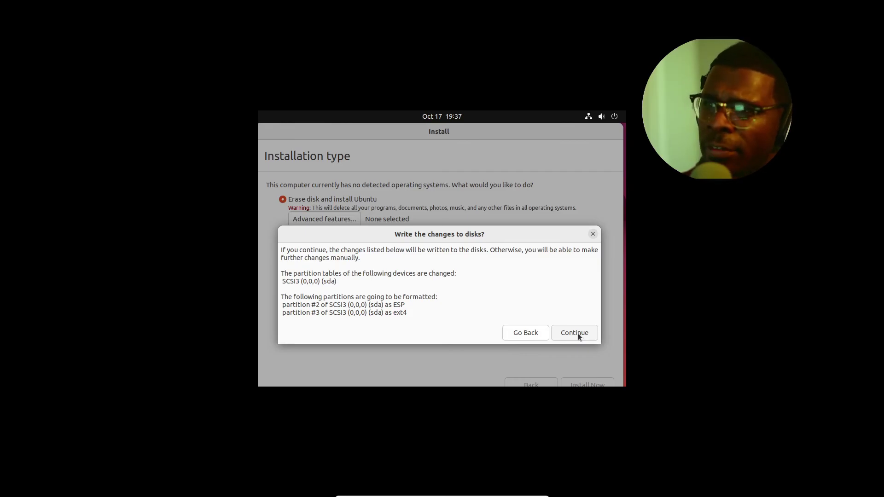
left_click(579, 333)
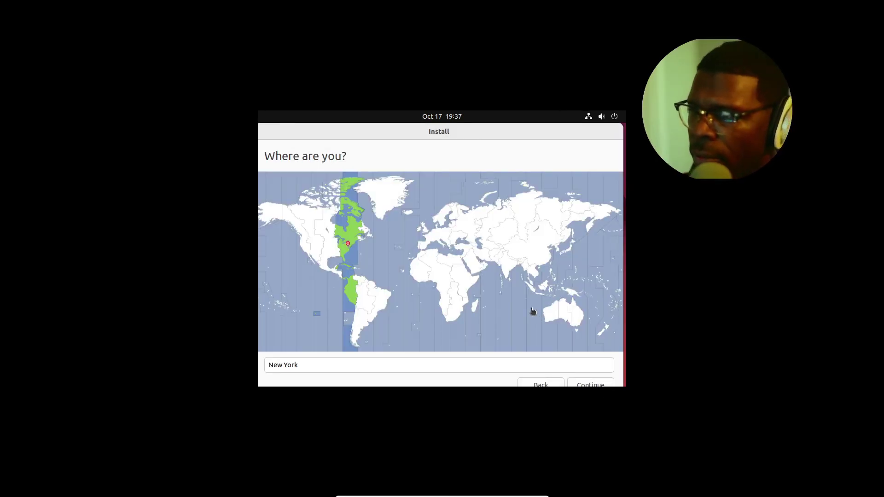
left_click(597, 385)
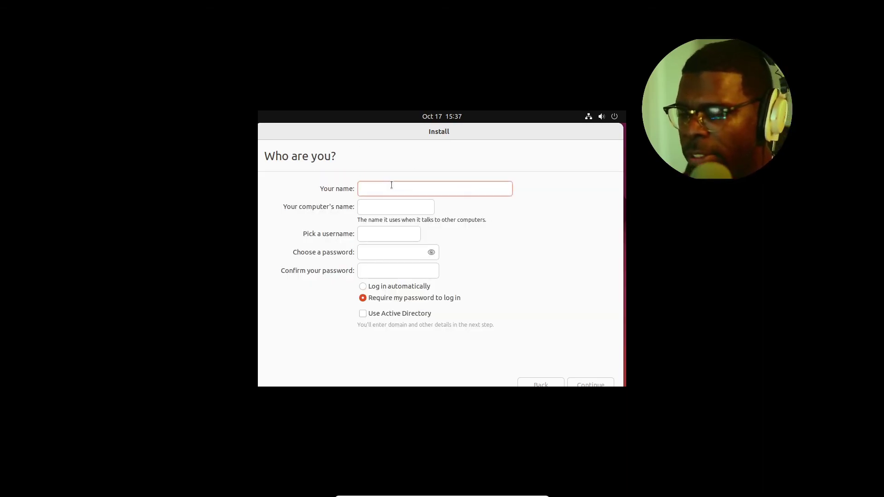
Fill in the user's name for the new Ubuntu account, and enter and confirm an account password.
type("jmathtech")
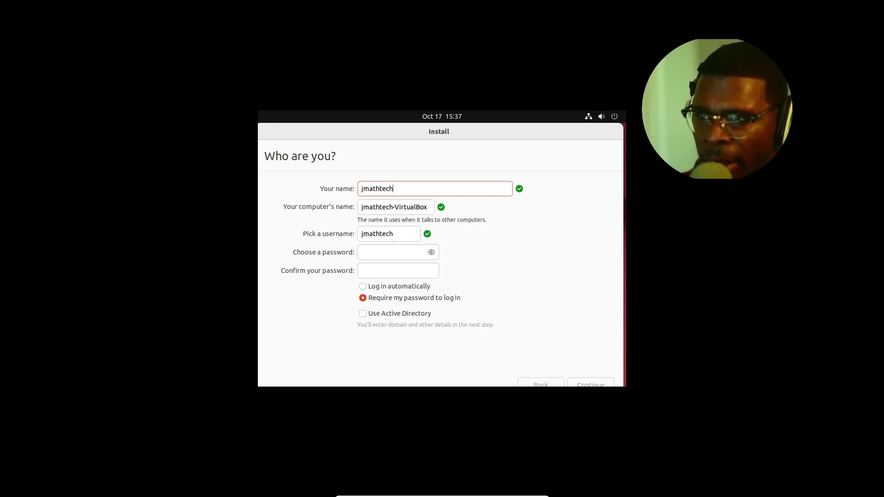
left_click(403, 247)
type("*****")
key("Tab")
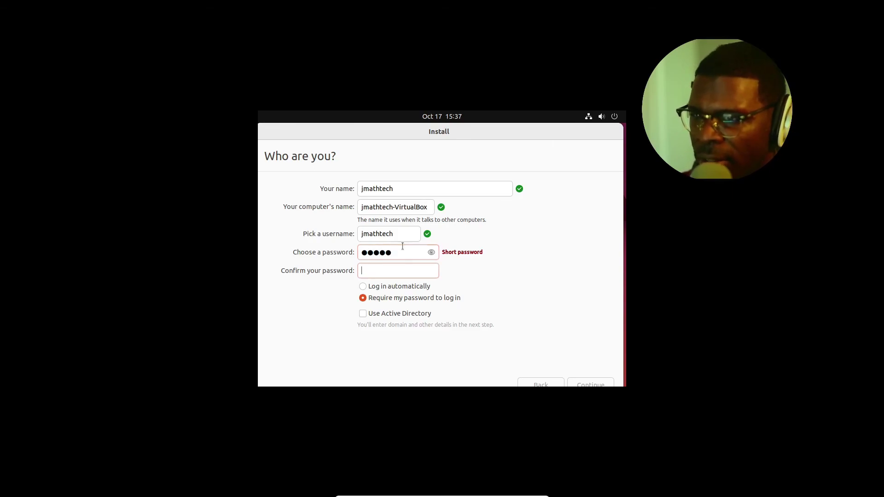
type("*****")
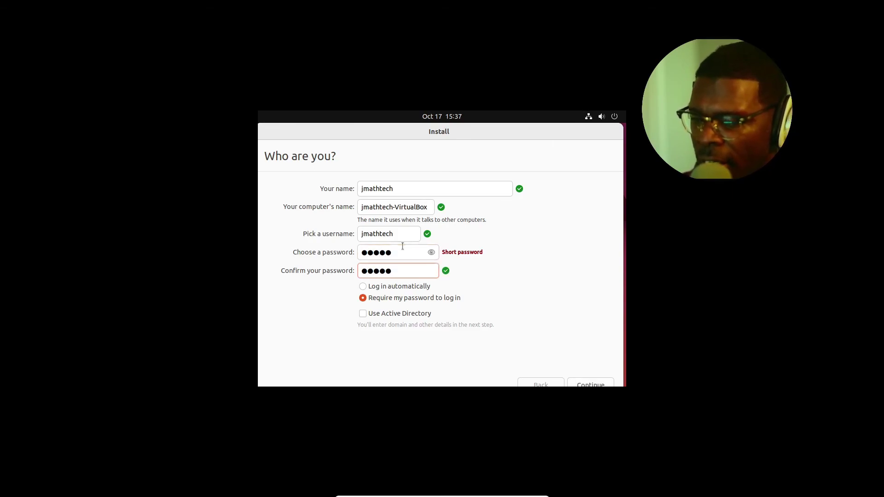
Lengthen the account password identically in the password and confirmation fields, and continue with the installation.
type("**")
left_click(405, 255)
type("**")
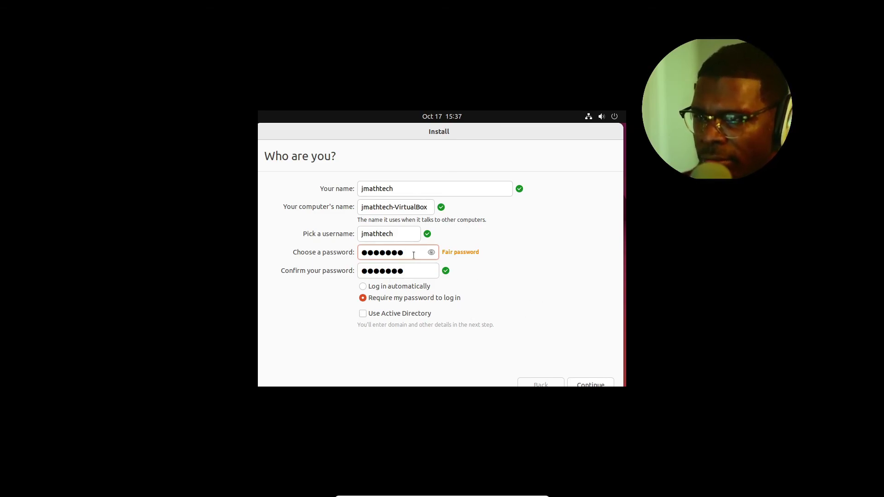
type("*")
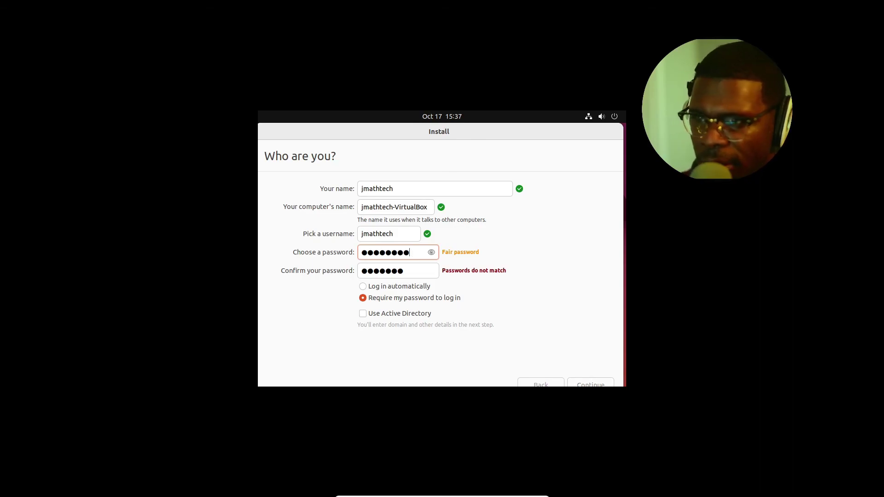
key("Tab")
type("********")
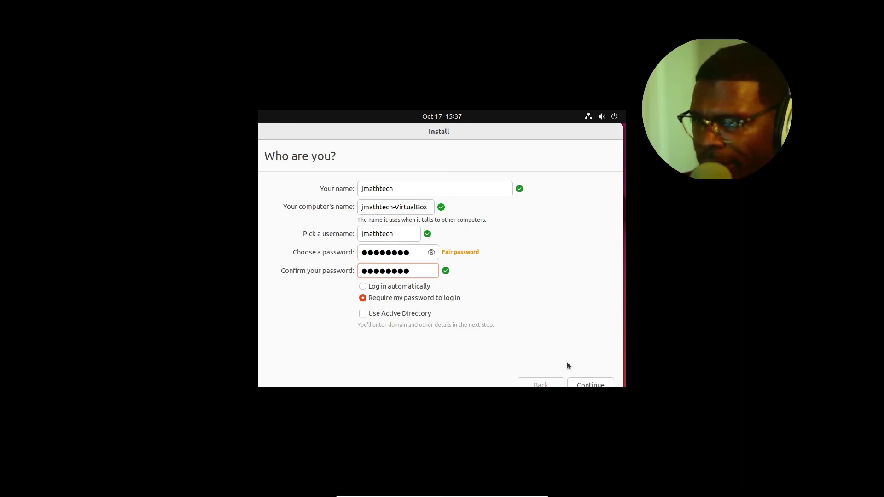
left_click(596, 384)
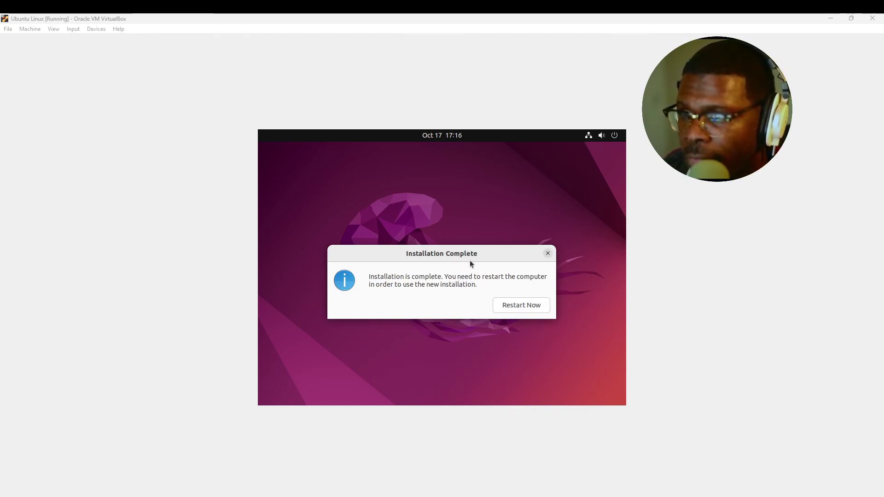
Restart the virtual machine after the installation and continue past the request to remove the installation medium.
left_click(530, 306)
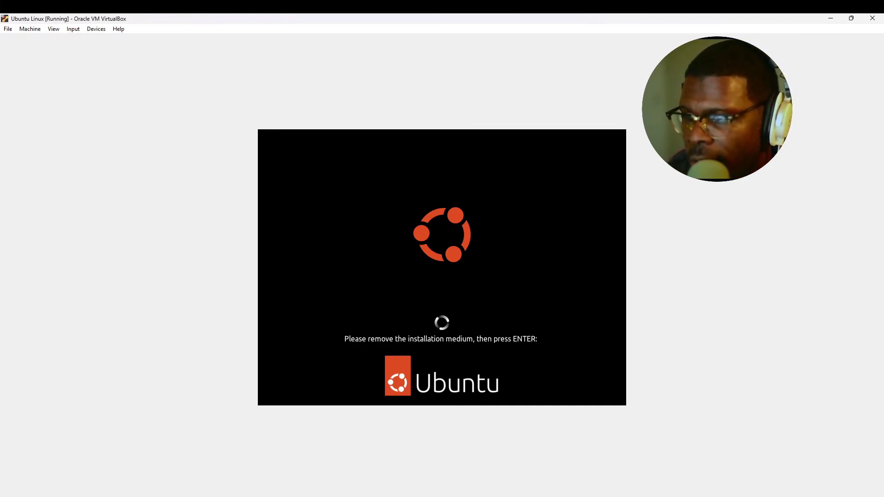
key("Return")
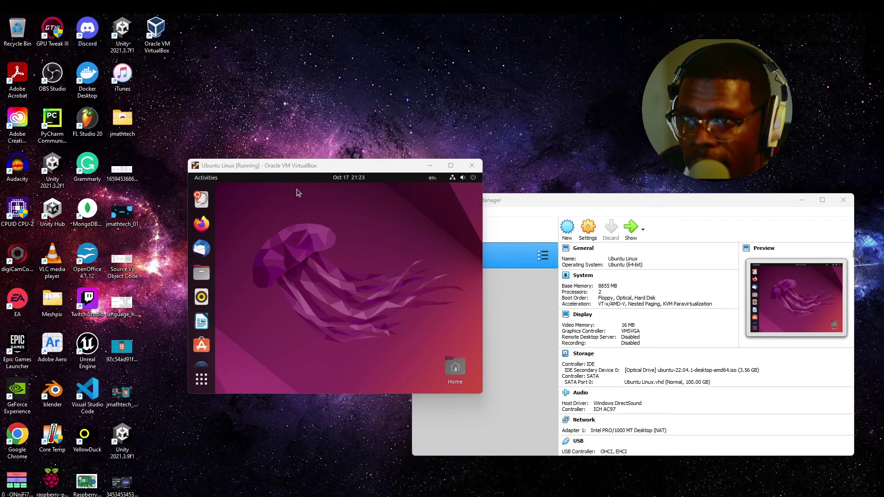
Separate the VirtualBox windows, reselect ubuntu-22.04.1-desktop-amd64.iso for the optical drive in the Ubuntu Linux machine's storage settings, and save.
left_click_drag(350, 168, 371, 166)
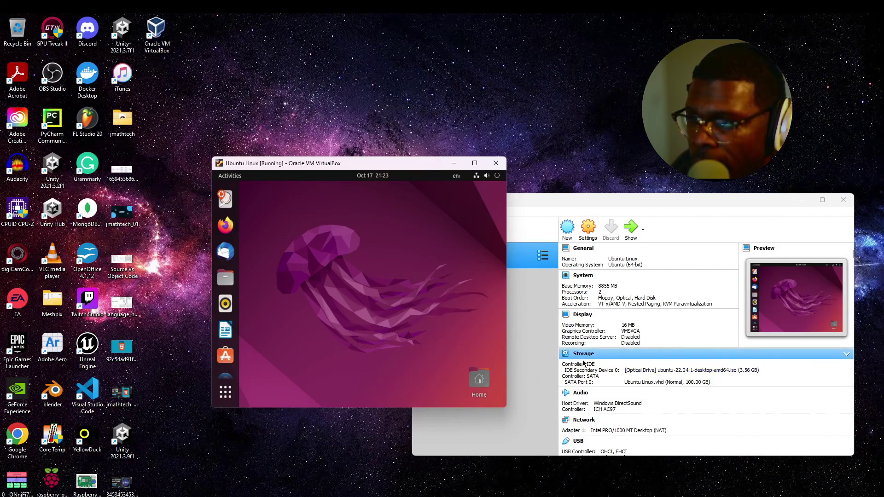
left_click(705, 200)
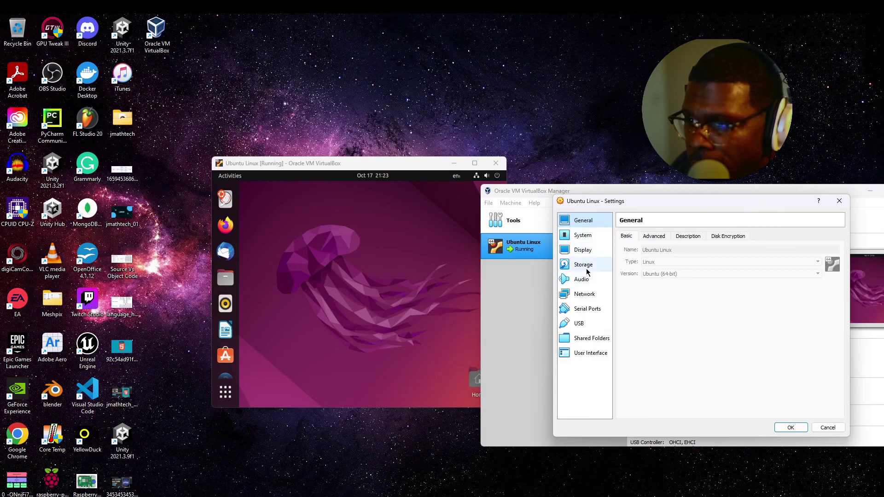
left_click(588, 271)
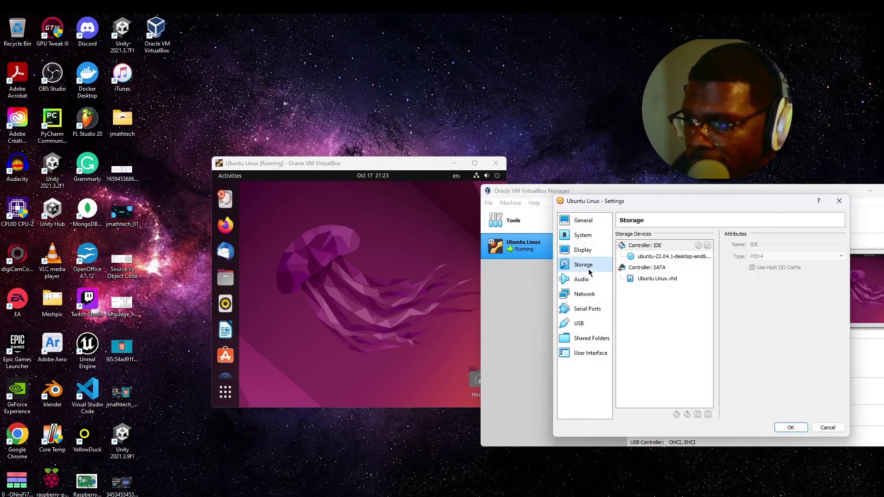
left_click(690, 260)
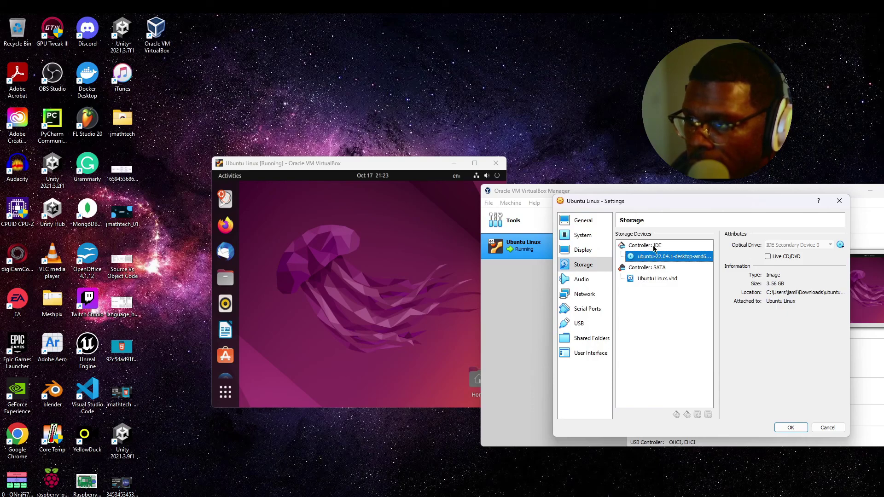
left_click(840, 245)
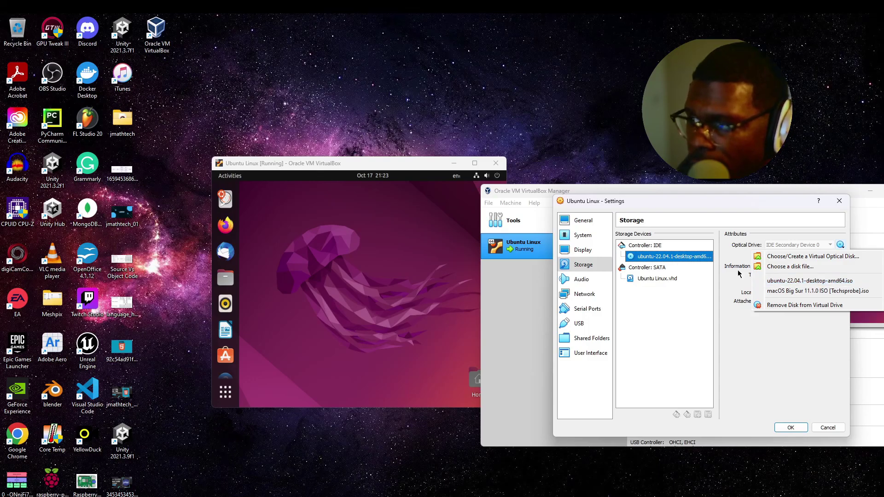
left_click(811, 282)
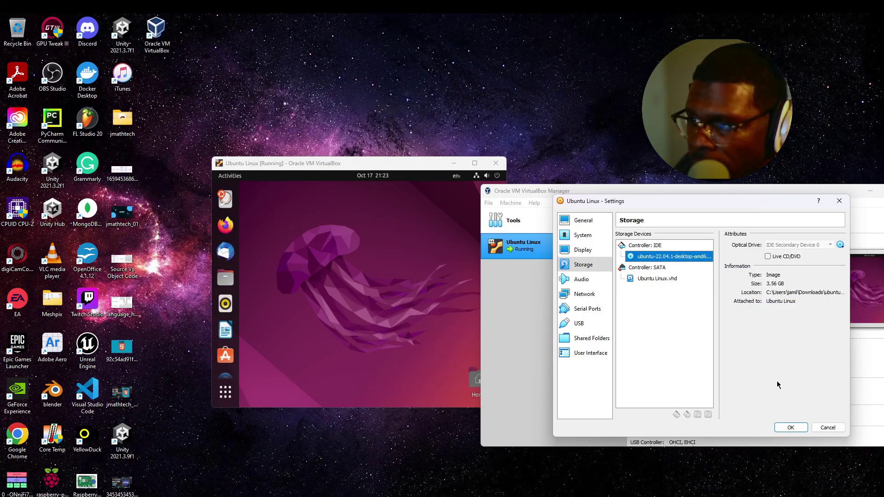
left_click(791, 428)
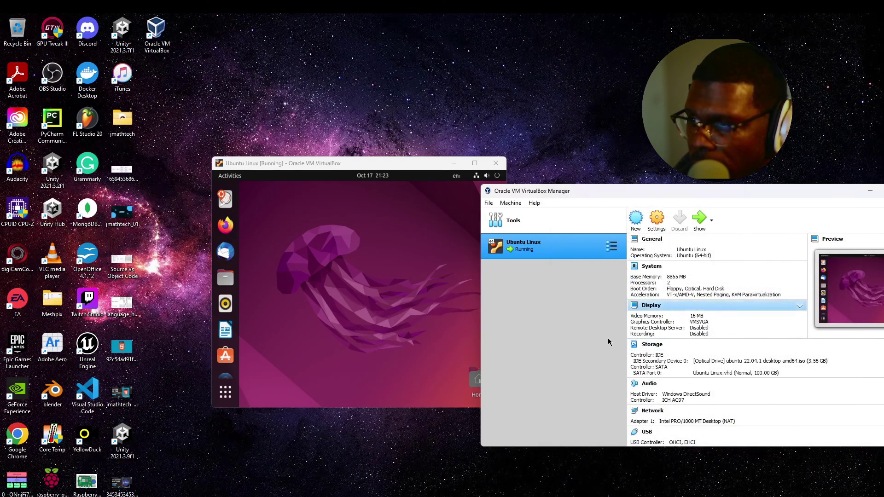
Look through both pages of the installed applications in the running Ubuntu machine, and return to its desktop.
left_click(335, 175)
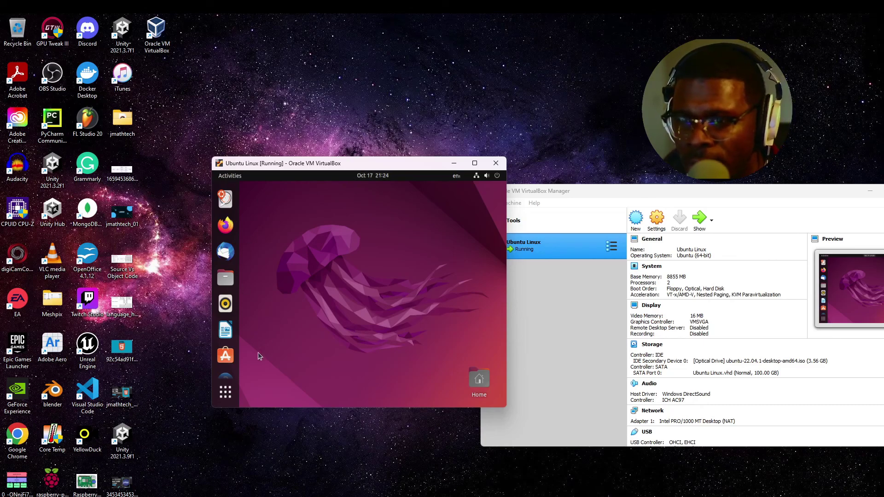
left_click(226, 391)
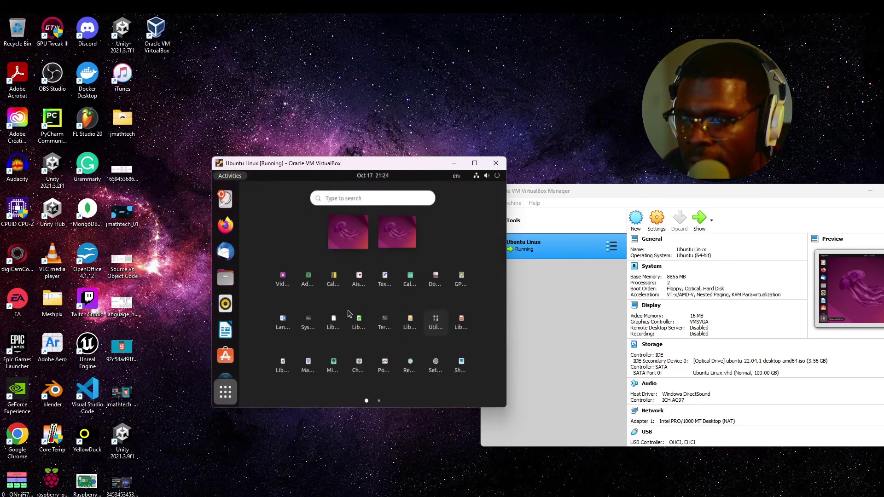
scroll(422, 357, "down", 1)
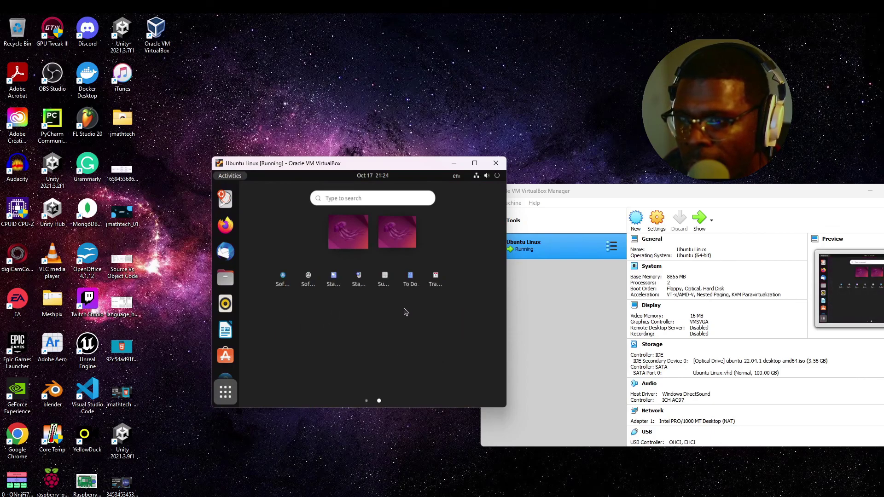
left_click(224, 392)
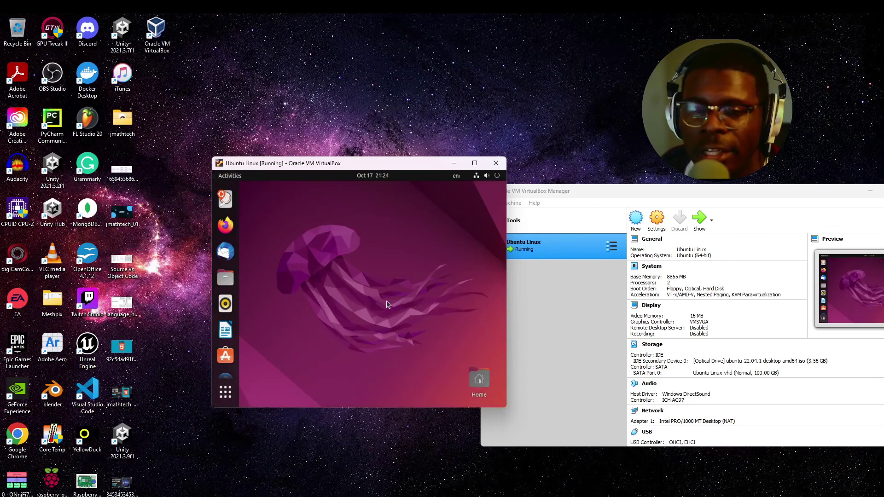